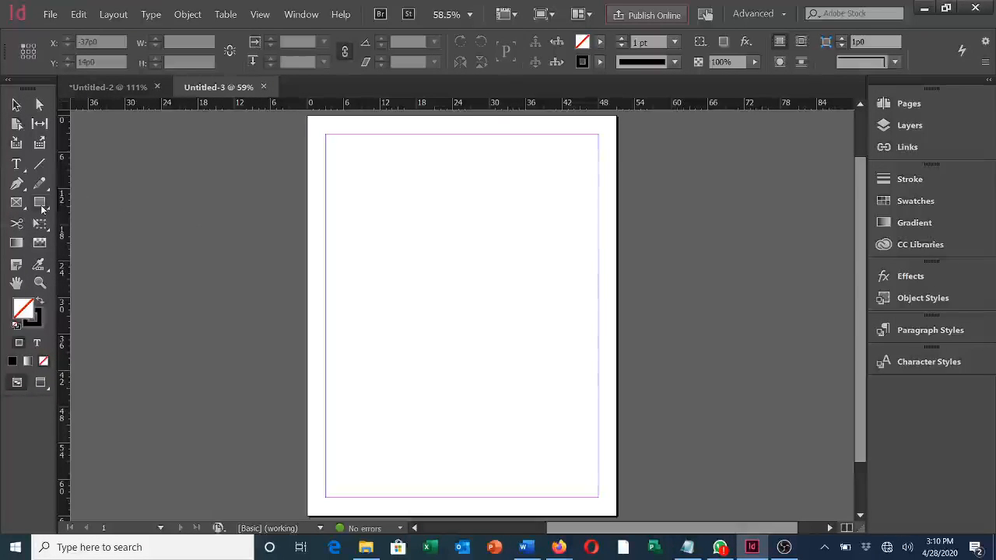
# Draw a rectangle about 29p0 wide by 11p2 high in the upper part of the page and move it up toward the right margin
pyautogui.click(42, 208)
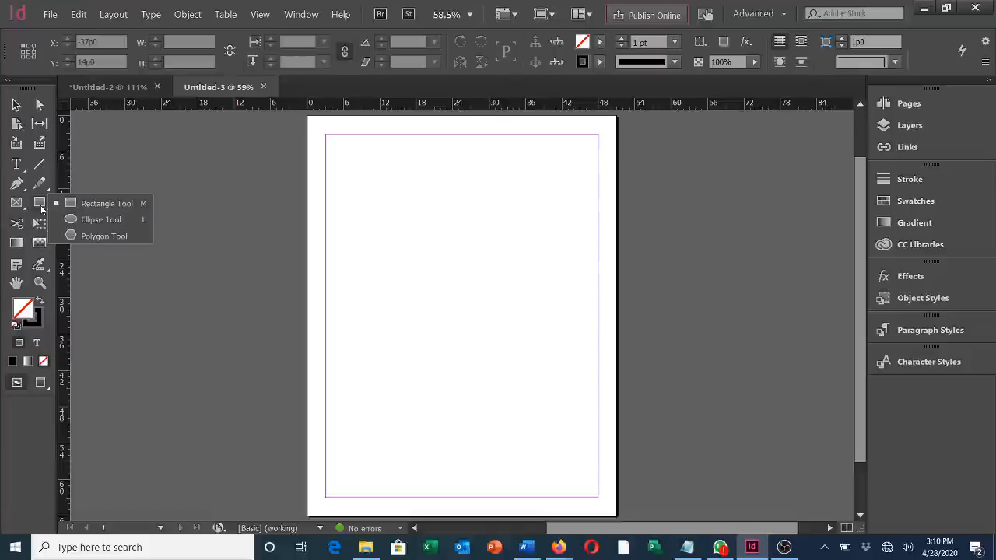
pyautogui.click(100, 204)
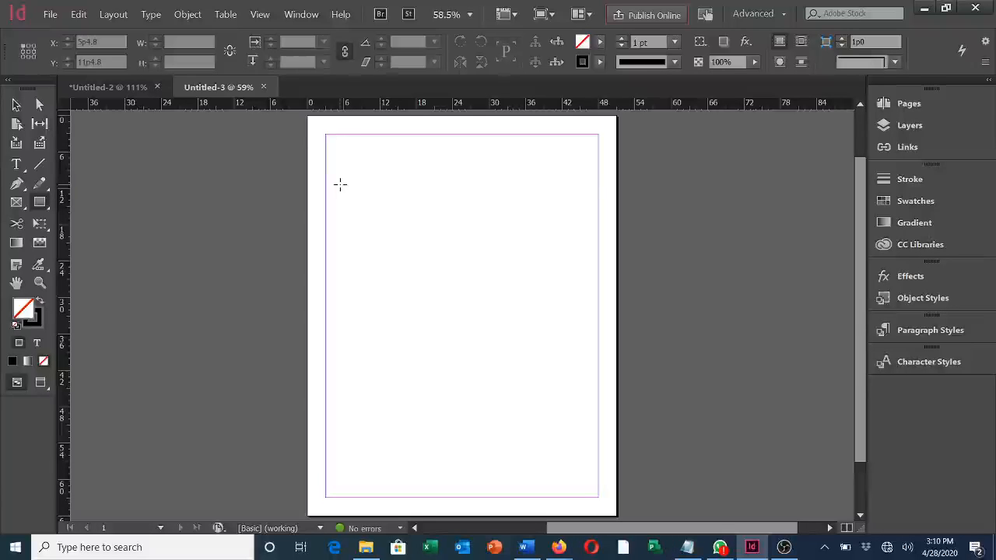
pyautogui.moveTo(343, 179)
pyautogui.mouseDown()
pyautogui.moveTo(369, 219)
pyautogui.moveTo(375, 272)
pyautogui.moveTo(438, 278)
pyautogui.moveTo(521, 251)
pyautogui.moveTo(553, 306)
pyautogui.moveTo(467, 247)
pyautogui.moveTo(532, 278)
pyautogui.moveTo(514, 267)
pyautogui.moveTo(528, 239)
pyautogui.moveTo(514, 228)
pyautogui.moveTo(544, 252)
pyautogui.moveTo(517, 247)
pyautogui.mouseUp()
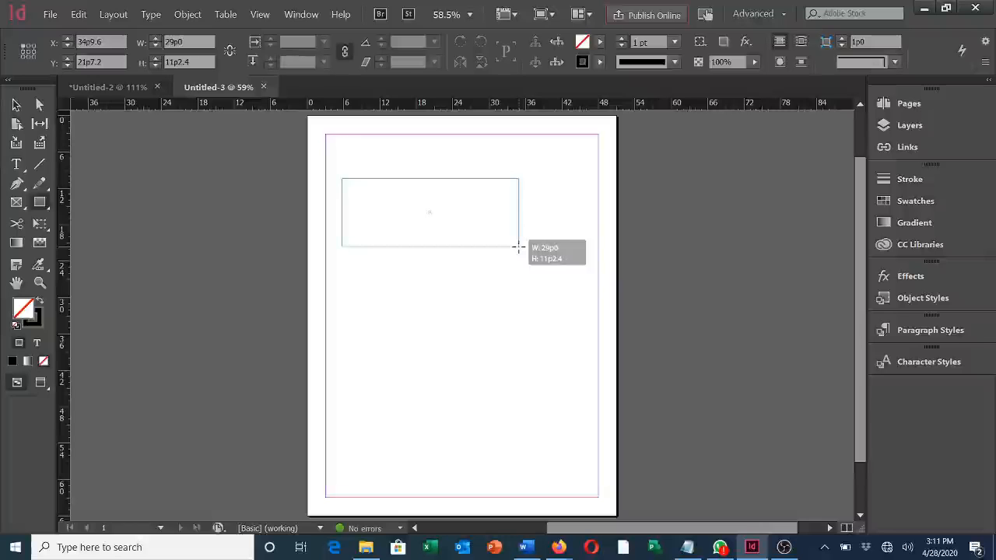
pyautogui.moveTo(518, 247); pyautogui.dragTo(518, 246)
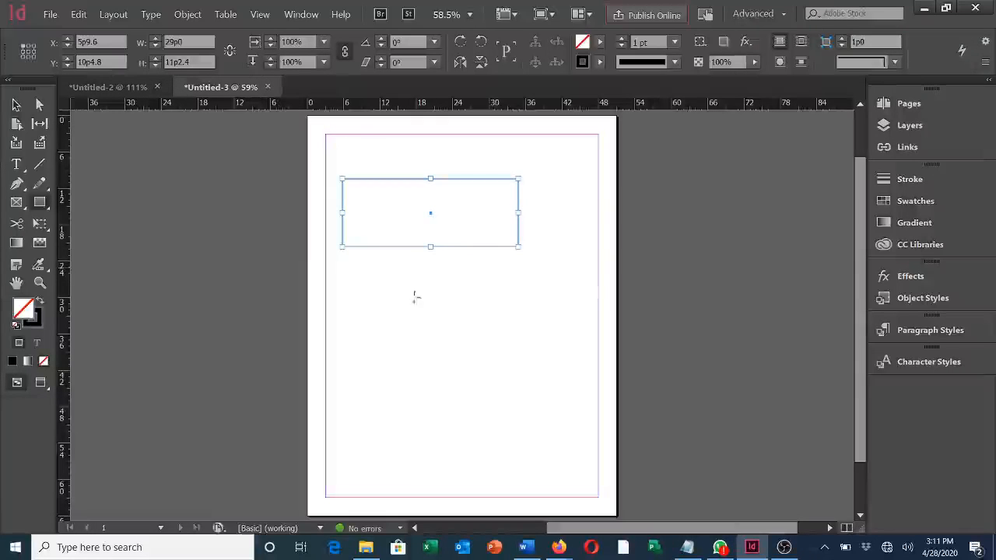
pyautogui.click(16, 104)
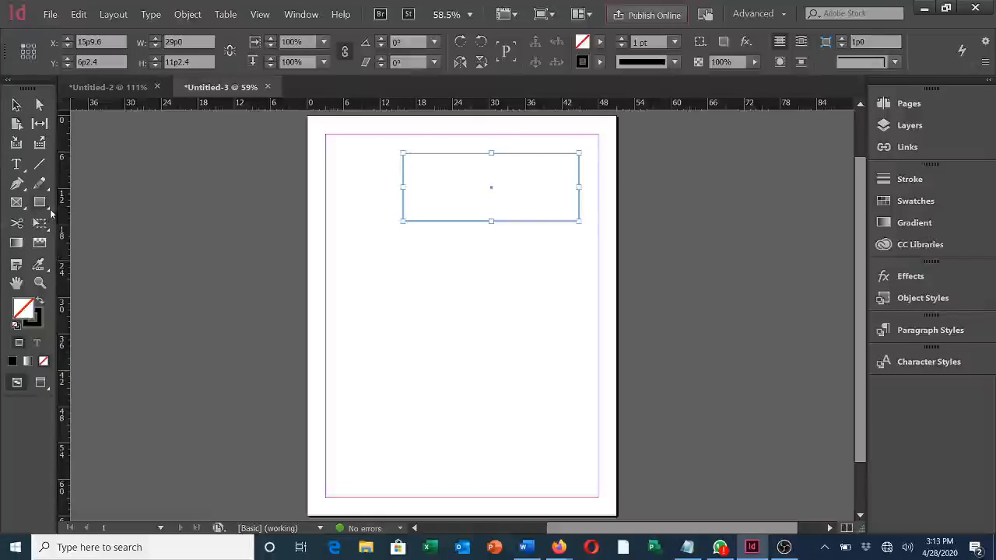
# Draw an ellipse about 20p5 wide by 18p5 high below the rectangle and move it up toward the right margin
pyautogui.click(48, 207)
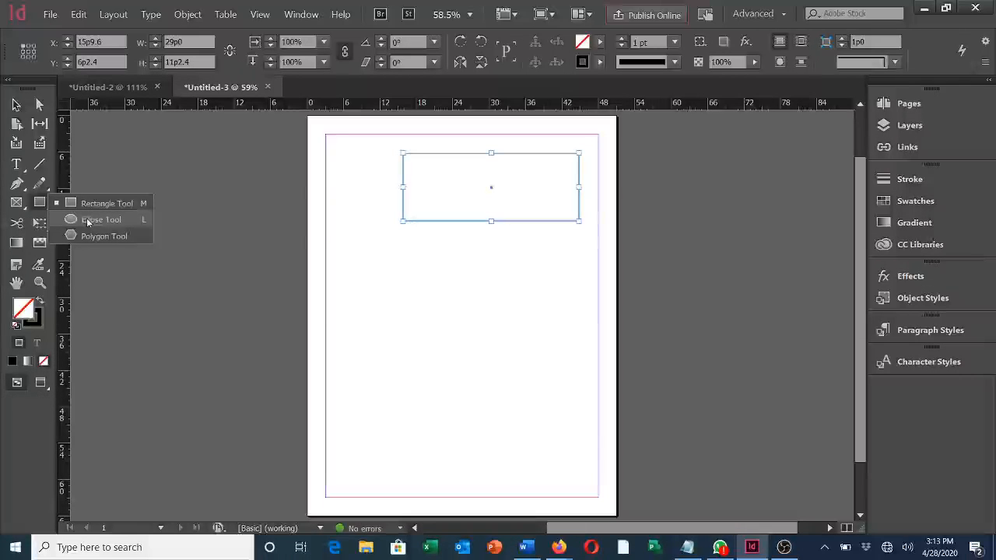
pyautogui.click(86, 219)
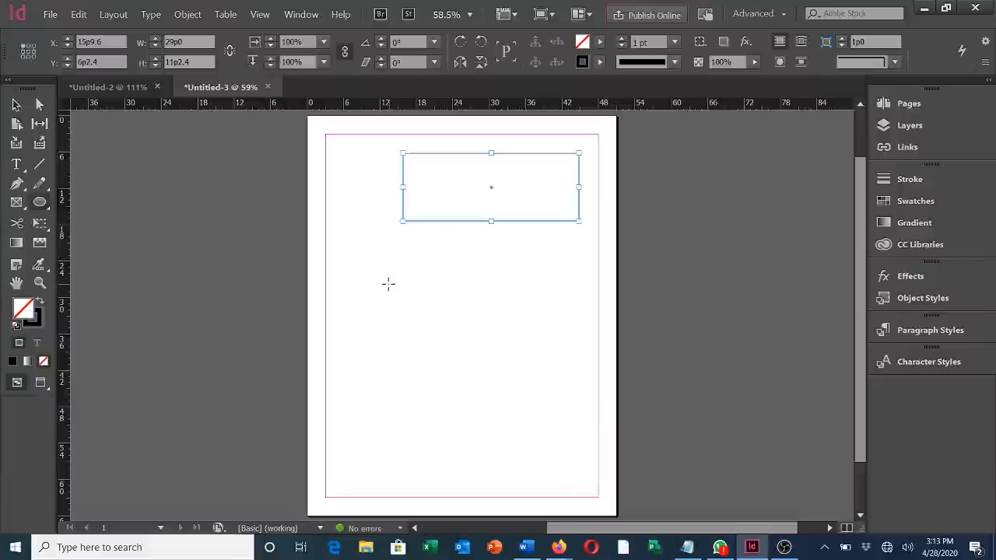
pyautogui.moveTo(388, 283)
pyautogui.mouseDown()
pyautogui.moveTo(422, 343)
pyautogui.moveTo(495, 407)
pyautogui.moveTo(579, 442)
pyautogui.moveTo(550, 418)
pyautogui.moveTo(563, 445)
pyautogui.moveTo(576, 440)
pyautogui.moveTo(536, 413)
pyautogui.moveTo(583, 407)
pyautogui.moveTo(533, 412)
pyautogui.moveTo(516, 402)
pyautogui.moveTo(521, 382)
pyautogui.moveTo(534, 384)
pyautogui.moveTo(523, 403)
pyautogui.moveTo(509, 402)
pyautogui.moveTo(512, 393)
pyautogui.mouseUp()
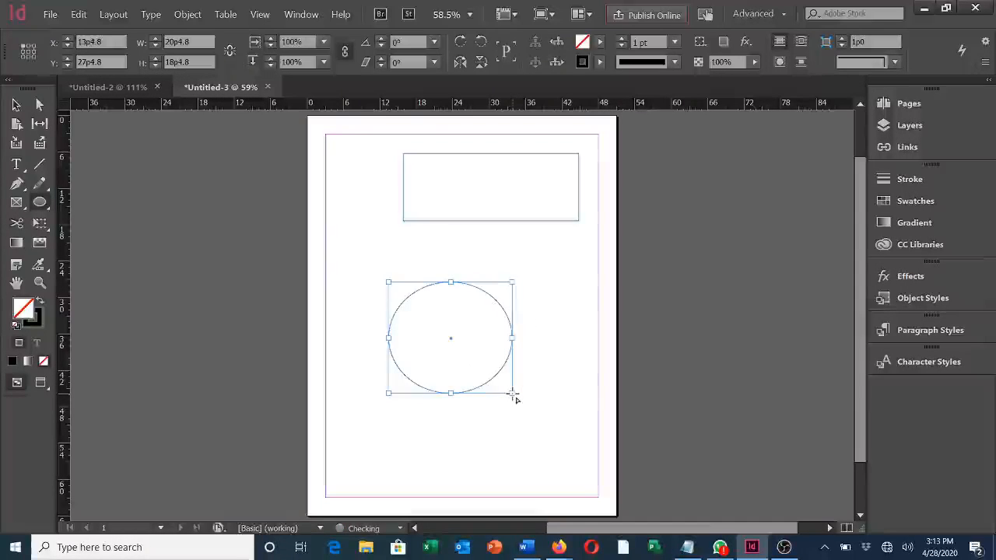
pyautogui.click(16, 105)
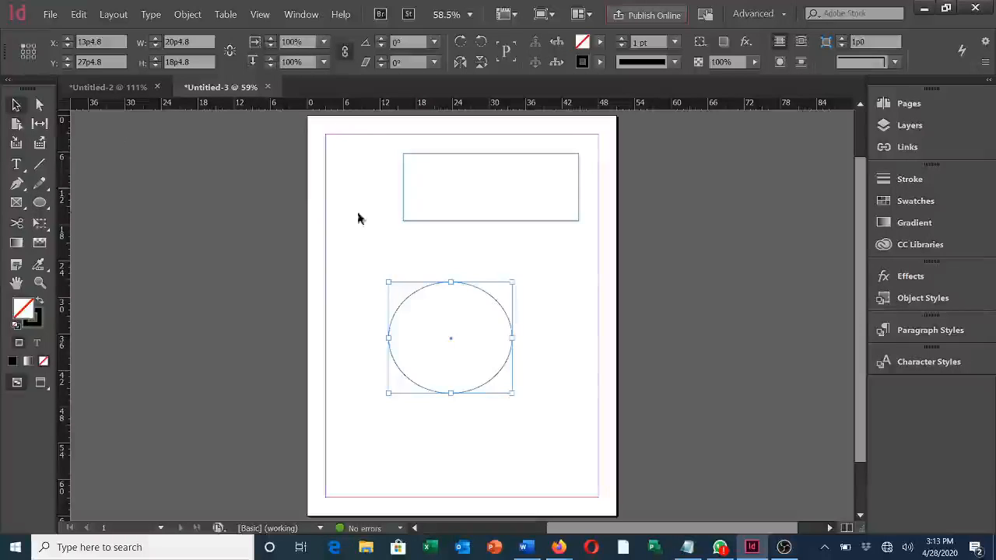
pyautogui.moveTo(488, 291); pyautogui.dragTo(566, 256)
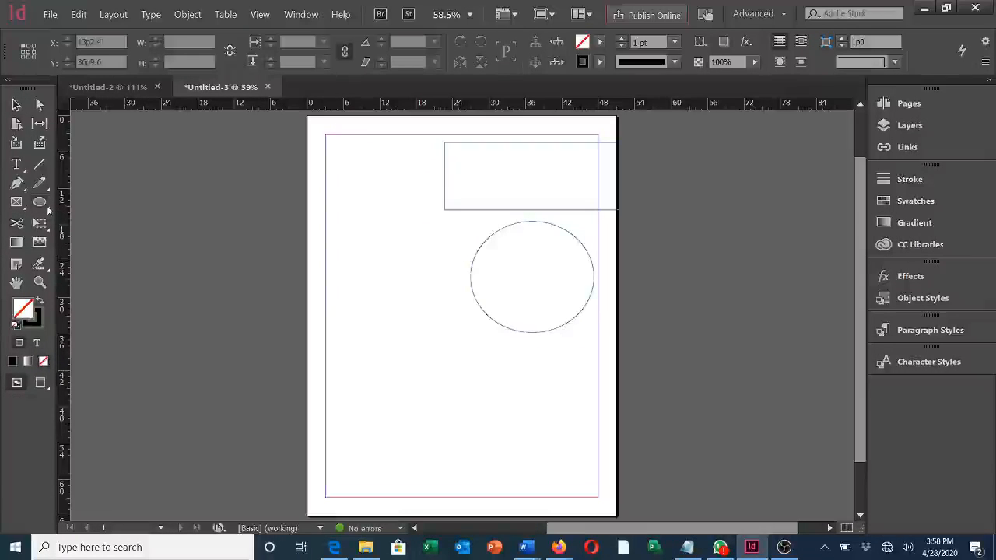
# Set the Polygon tool to 6 sides and draw a hexagon about 22p6 by 17p2 on the lower left of the page
pyautogui.click(46, 206)
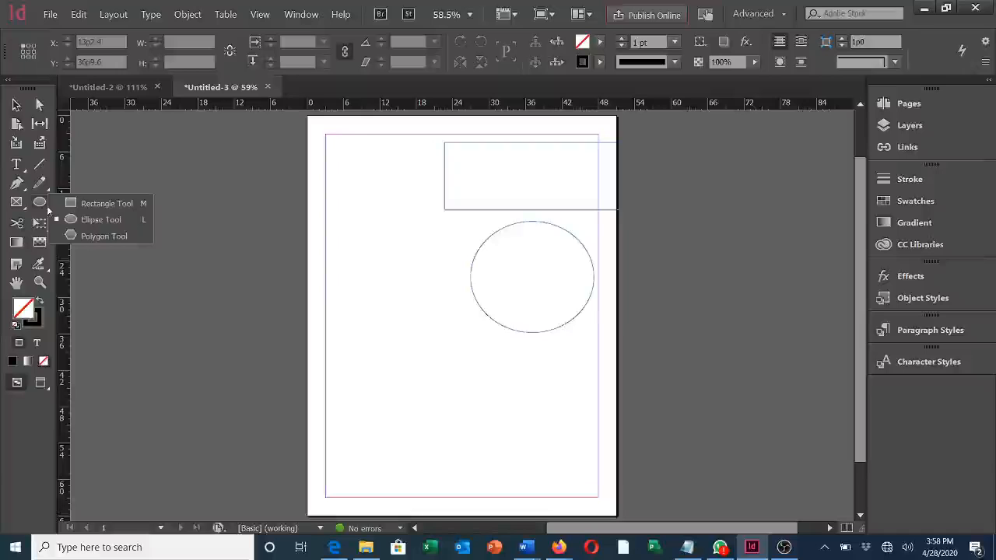
pyautogui.click(98, 236)
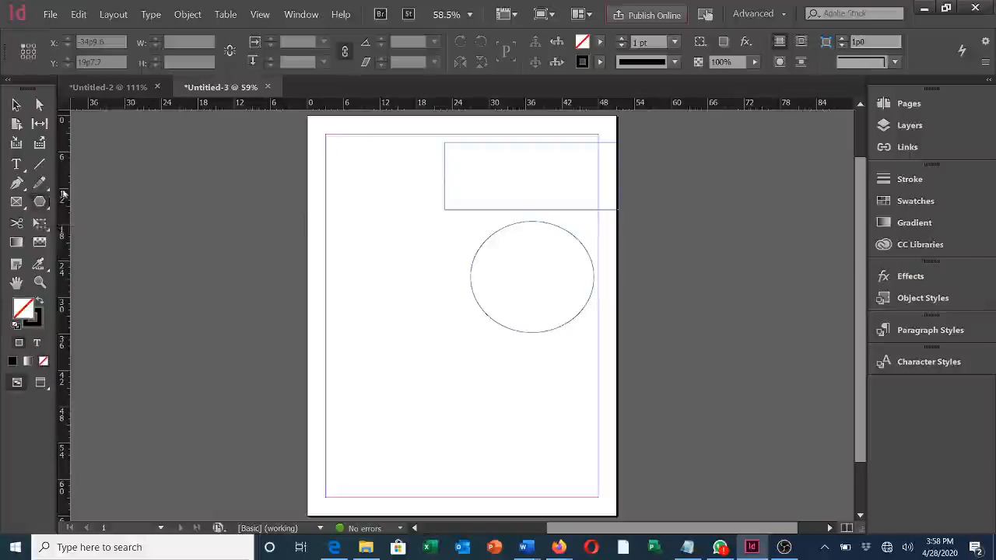
pyautogui.doubleClick(40, 201)
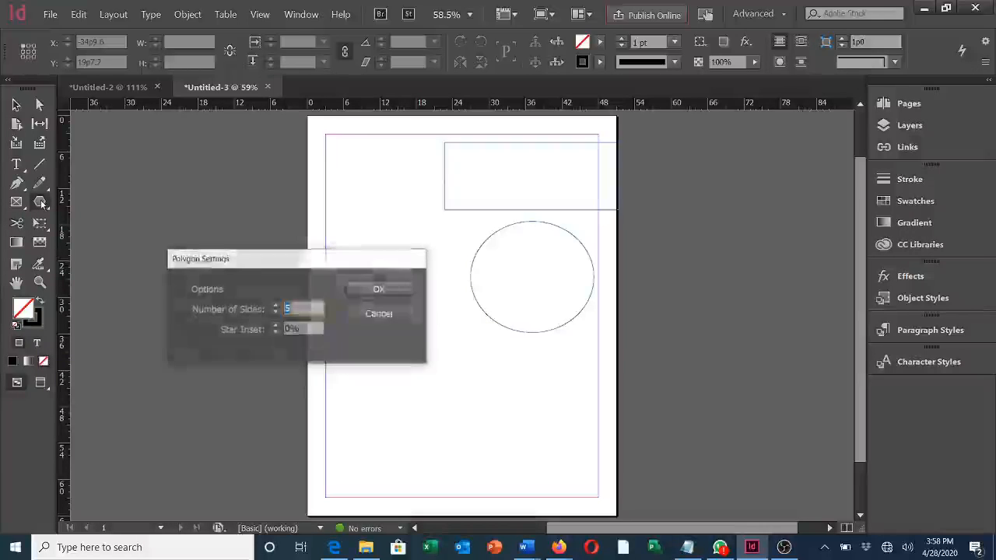
pyautogui.moveTo(257, 257); pyautogui.dragTo(239, 252)
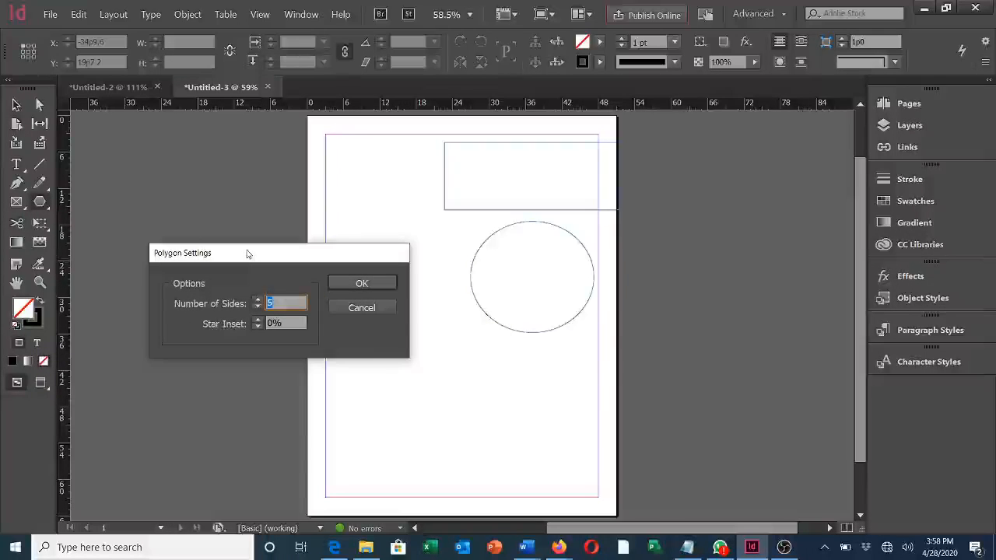
pyautogui.click(257, 302)
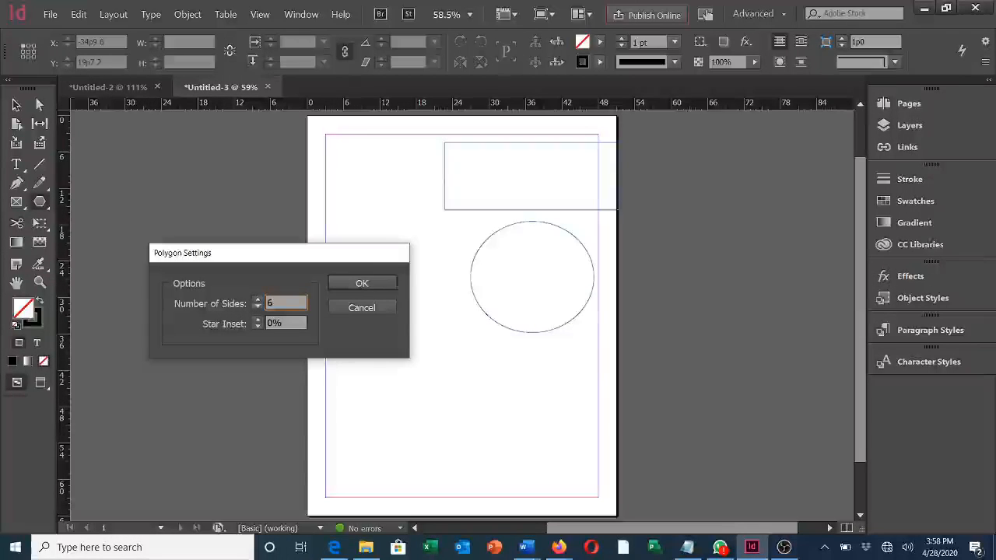
pyautogui.click(363, 284)
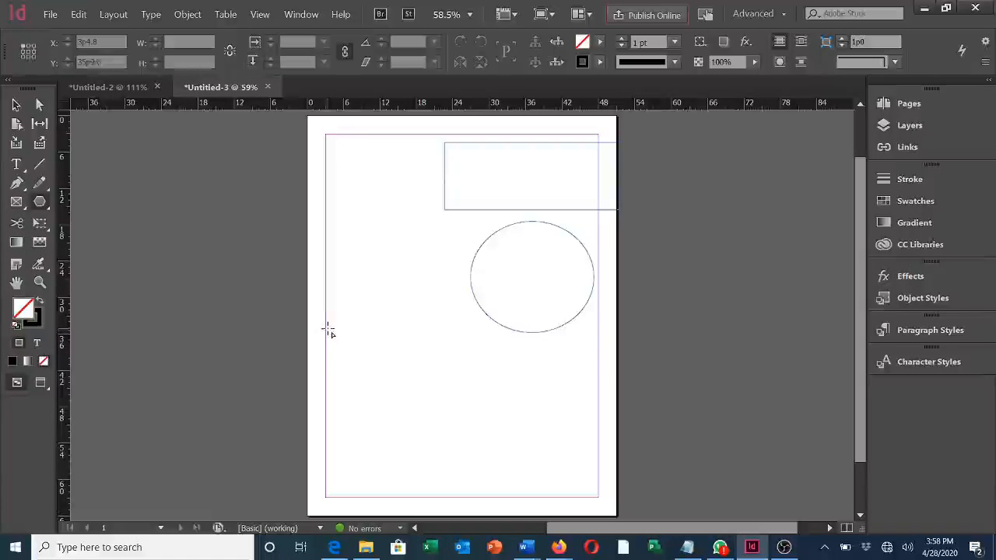
pyautogui.moveTo(328, 327); pyautogui.dragTo(462, 430)
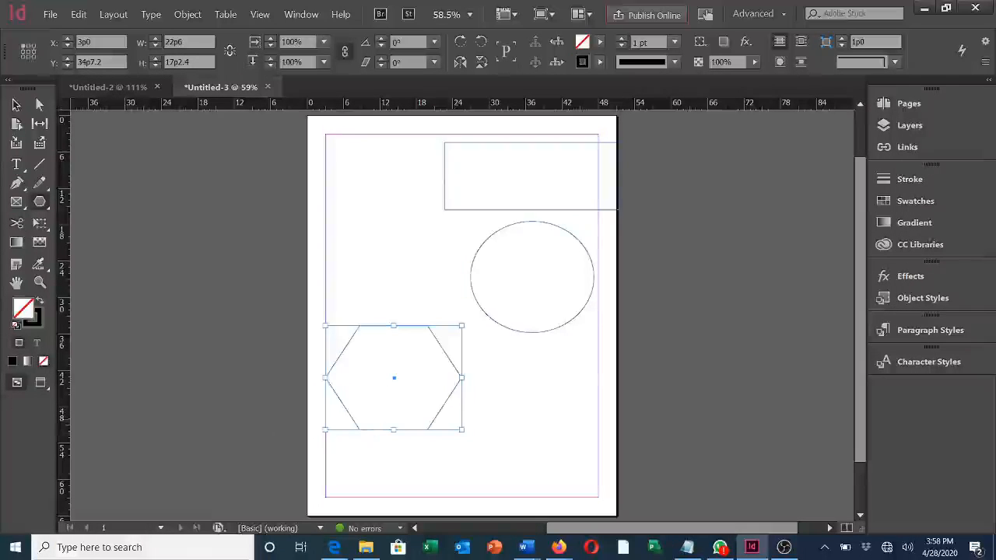
# Set the Polygon tool's number of sides to 8
pyautogui.doubleClick(40, 202)
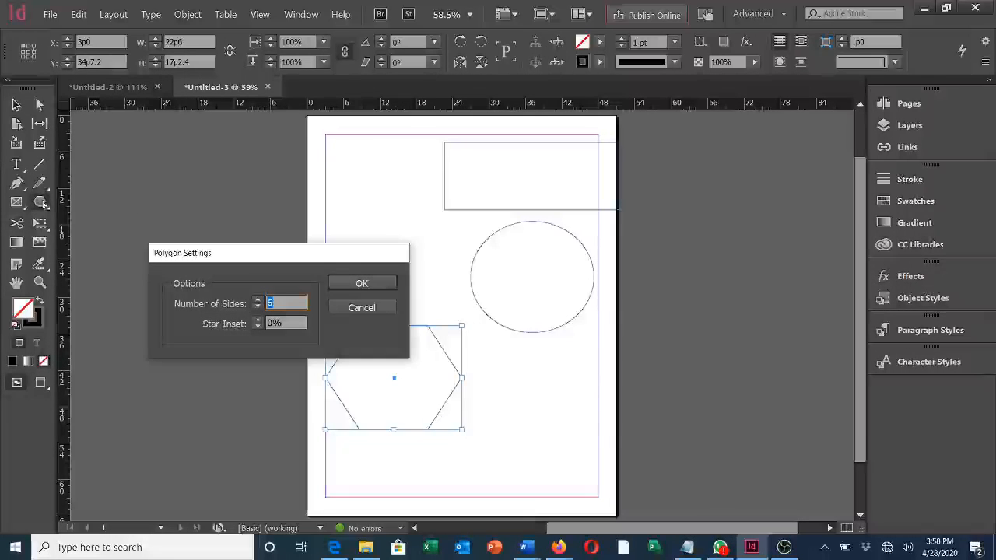
pyautogui.write('8')
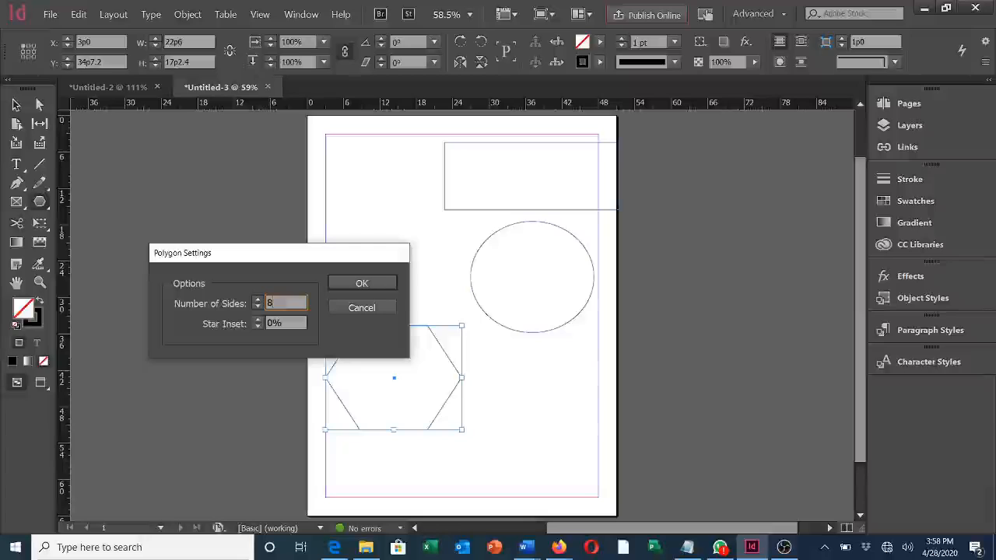
pyautogui.click(379, 285)
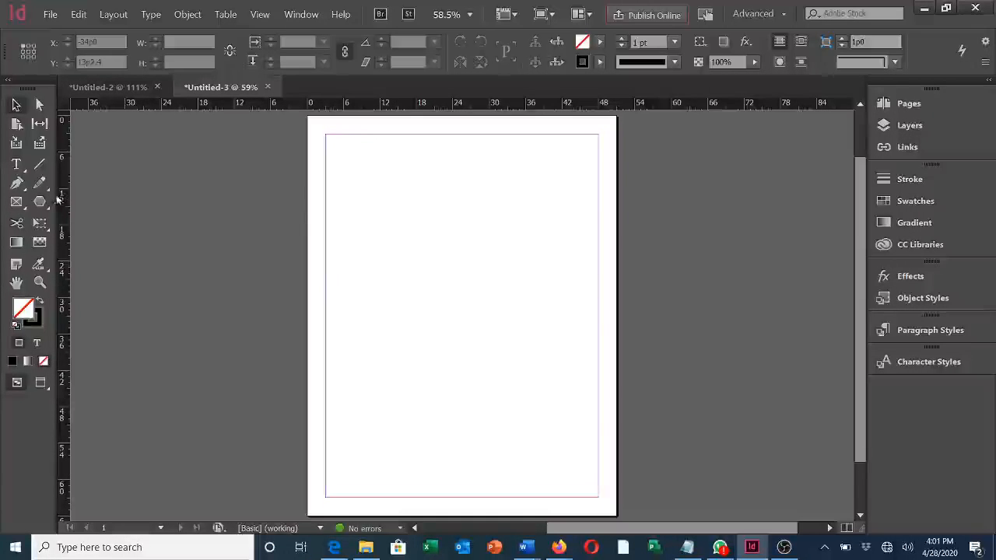
# Draw a square about 19p5 per side with the Rectangle tool, and undo it
pyautogui.moveTo(42, 204); pyautogui.dragTo(74, 201)
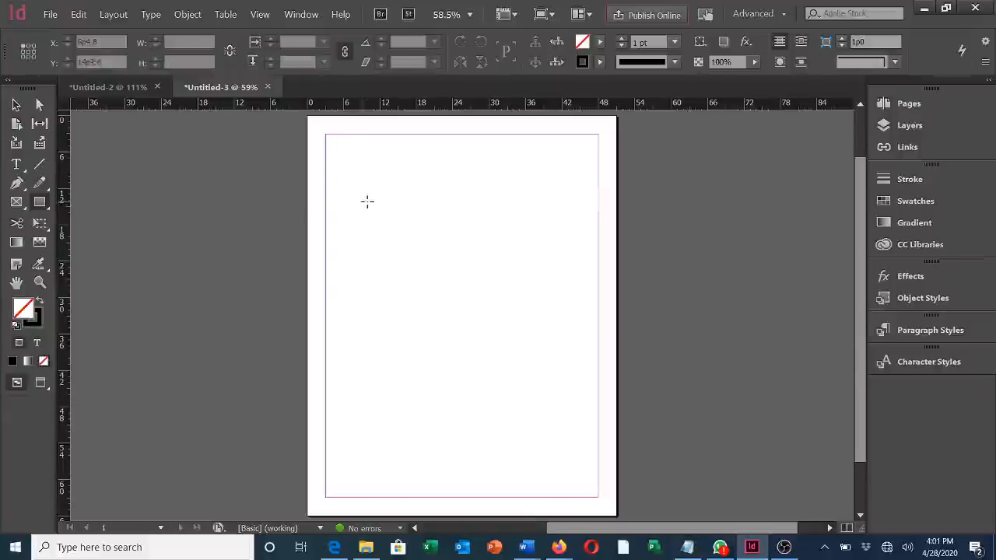
pyautogui.moveTo(369, 198)
pyautogui.mouseDown()
pyautogui.moveTo(571, 375)
pyautogui.moveTo(472, 303)
pyautogui.moveTo(585, 415)
pyautogui.moveTo(487, 316)
pyautogui.mouseUp()
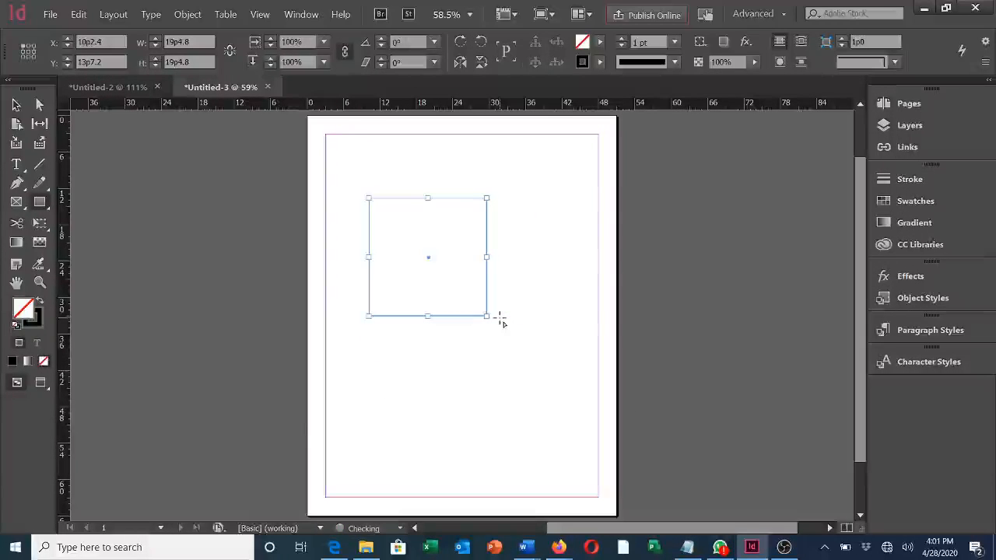
pyautogui.hotkey('ctrl', 'z')
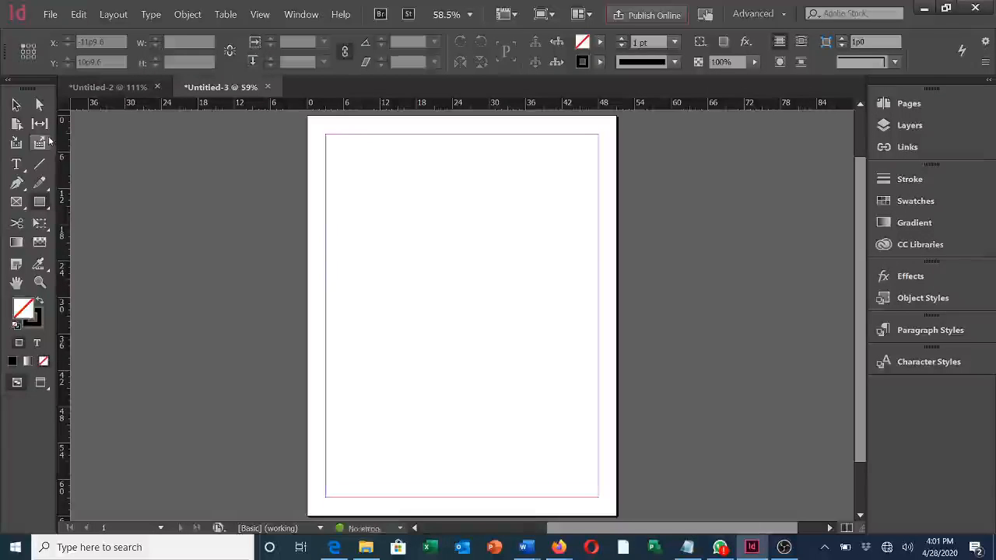
# Draw a perfect circle about 26p5 in diameter with the Ellipse tool, and undo it
pyautogui.click(41, 203)
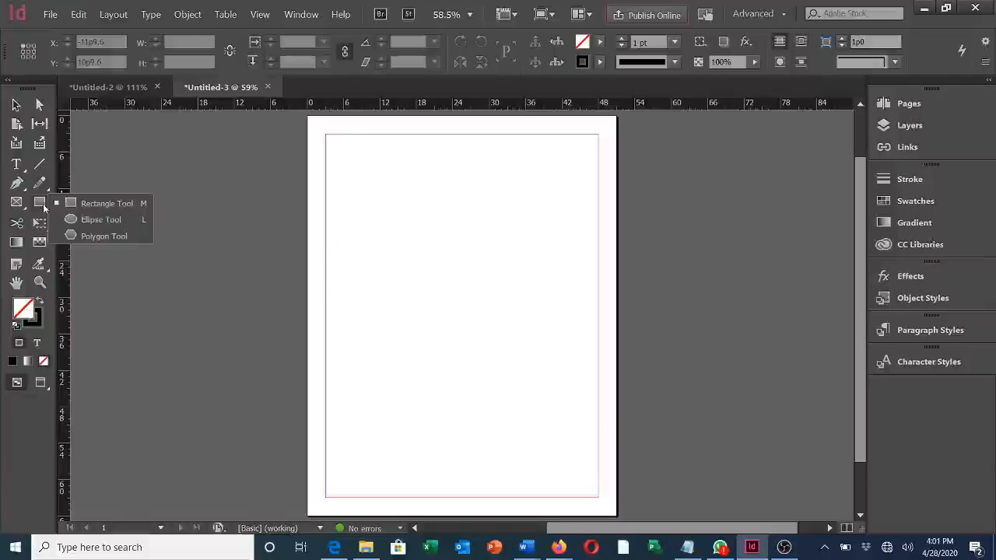
pyautogui.click(82, 220)
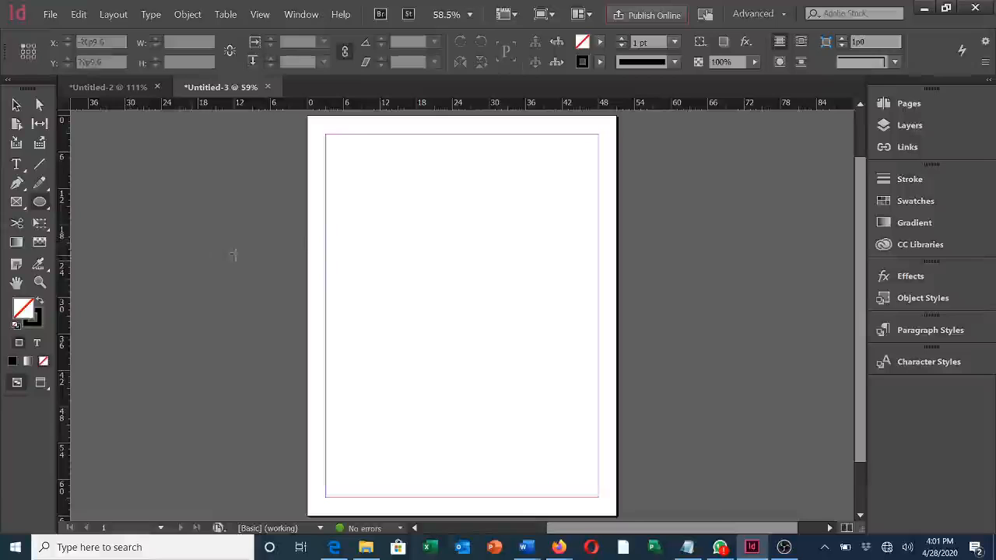
pyautogui.moveTo(376, 226); pyautogui.dragTo(565, 406)
pyautogui.moveTo(549, 391)
pyautogui.mouseDown()
pyautogui.moveTo(526, 373)
pyautogui.moveTo(537, 390)
pyautogui.mouseUp()
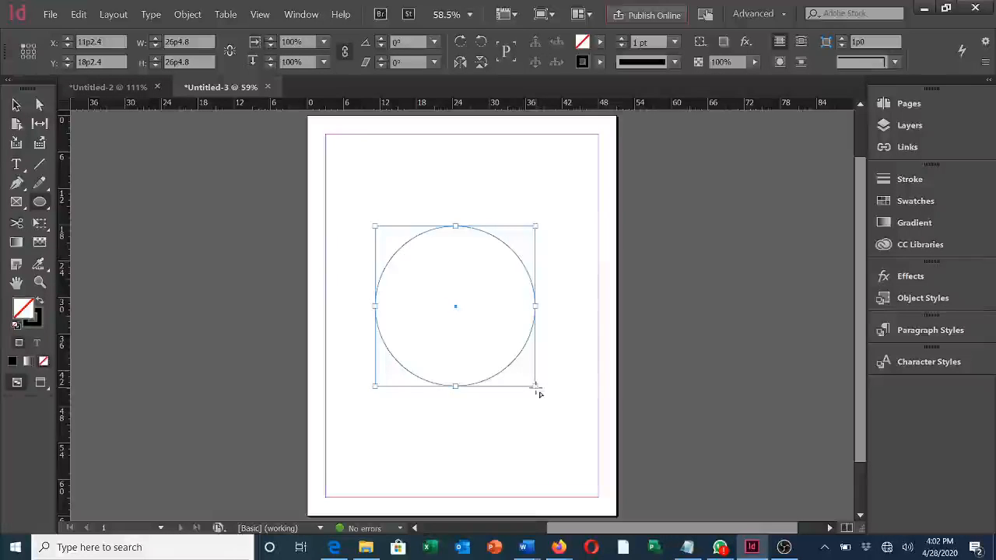
pyautogui.hotkey('ctrl', 'z')
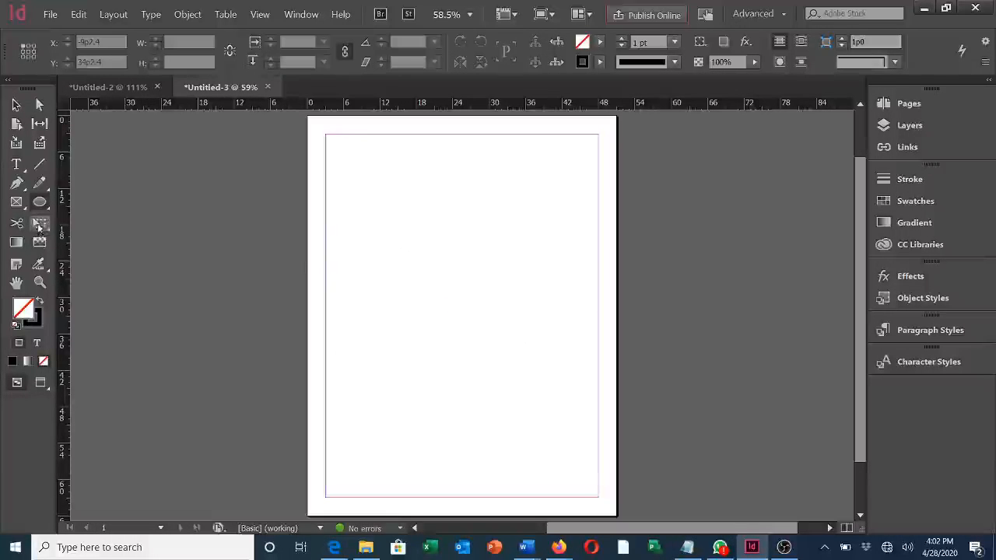
# Draw a polygon across the middle of the empty page with the Polygon tool
pyautogui.rightClick(40, 204)
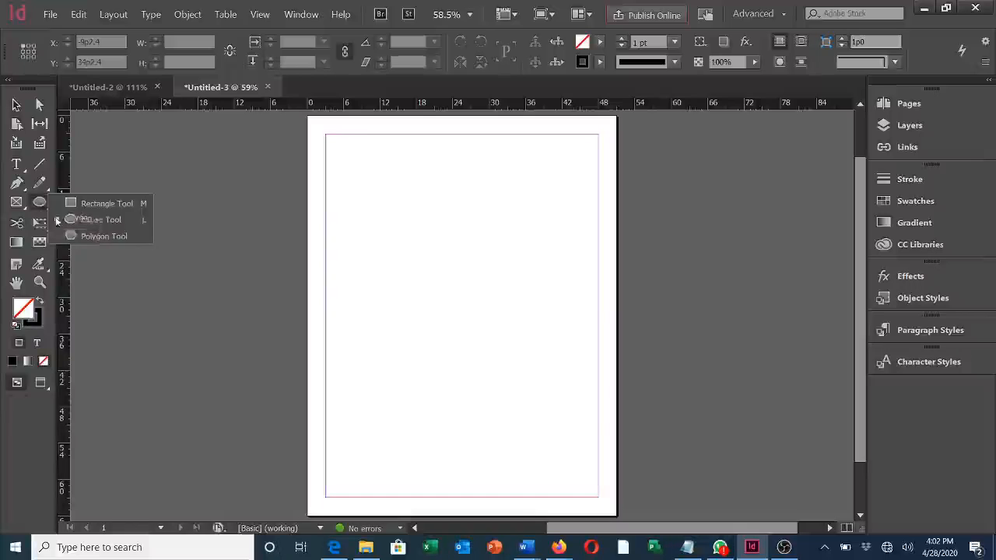
pyautogui.click(85, 235)
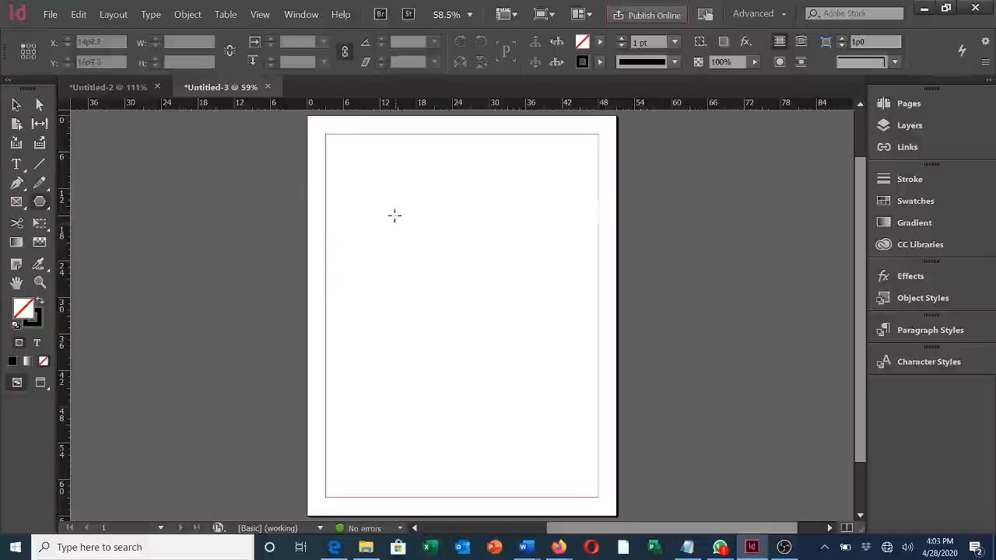
pyautogui.moveTo(395, 214)
pyautogui.mouseDown()
pyautogui.moveTo(558, 399)
pyautogui.moveTo(545, 394)
pyautogui.mouseUp()
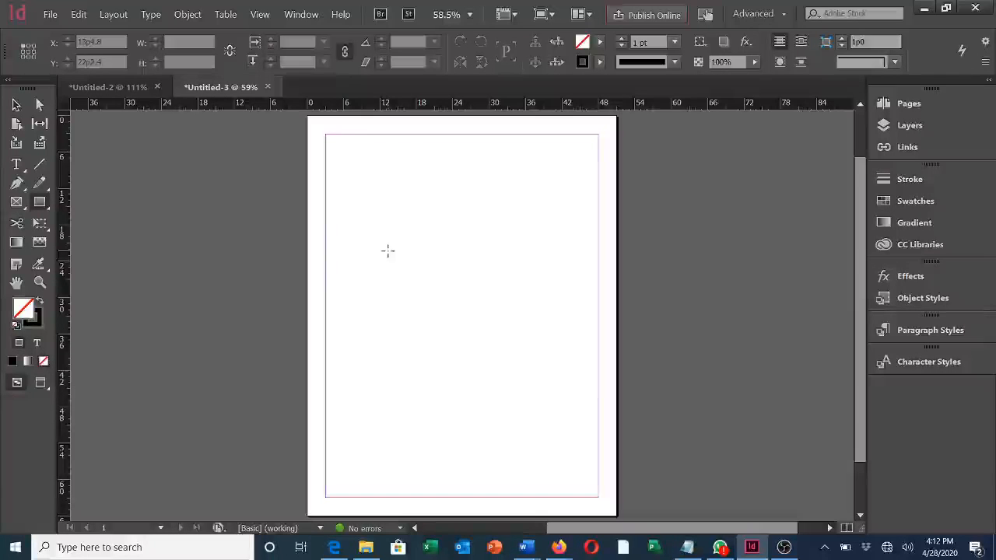
# Draw a large rectangle in the middle of the page, undo it, and draw a smaller one near the same spot
pyautogui.moveTo(387, 251); pyautogui.dragTo(574, 421)
pyautogui.hotkey('ctrl', 'z')
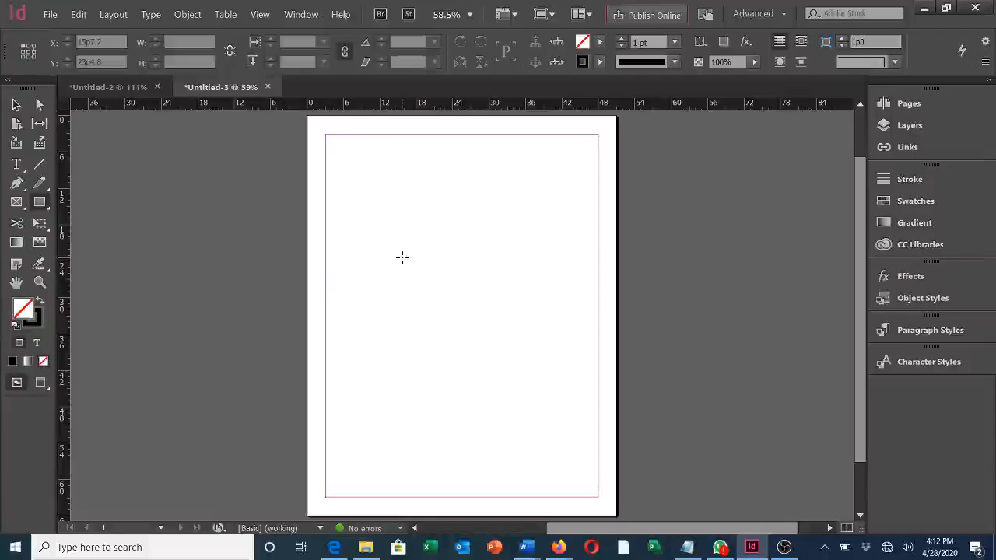
pyautogui.moveTo(402, 258); pyautogui.dragTo(467, 323)
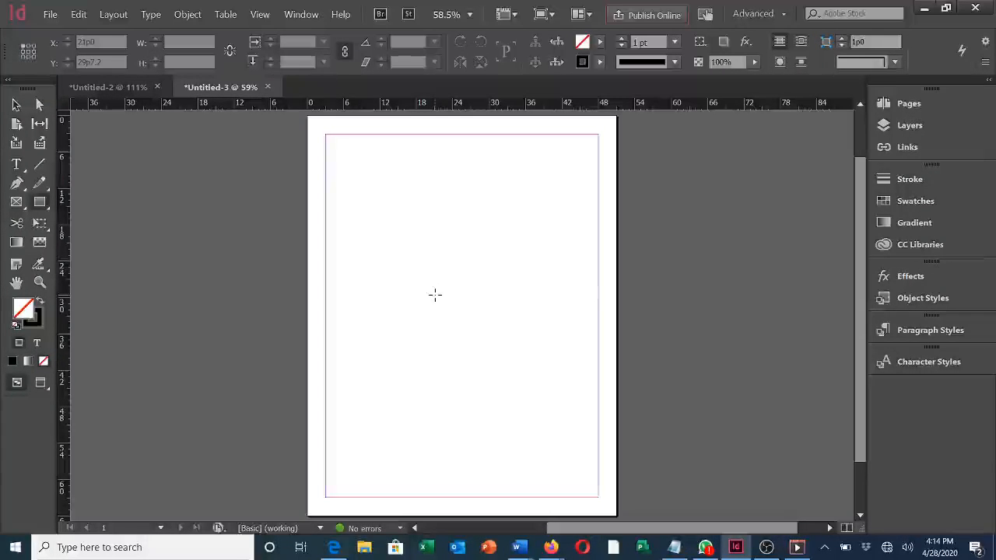
# Draw a square outward from its centre in the middle of the page with the Rectangle tool
pyautogui.moveTo(435, 295)
pyautogui.mouseDown()
pyautogui.moveTo(502, 359)
pyautogui.moveTo(472, 342)
pyautogui.moveTo(495, 355)
pyautogui.moveTo(479, 355)
pyautogui.mouseUp()
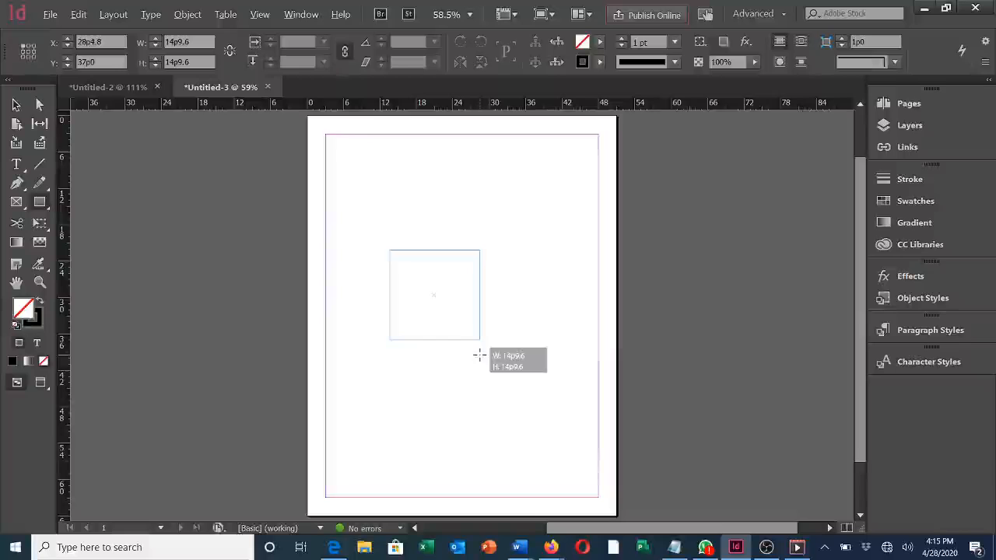
pyautogui.moveTo(479, 356); pyautogui.dragTo(540, 441)
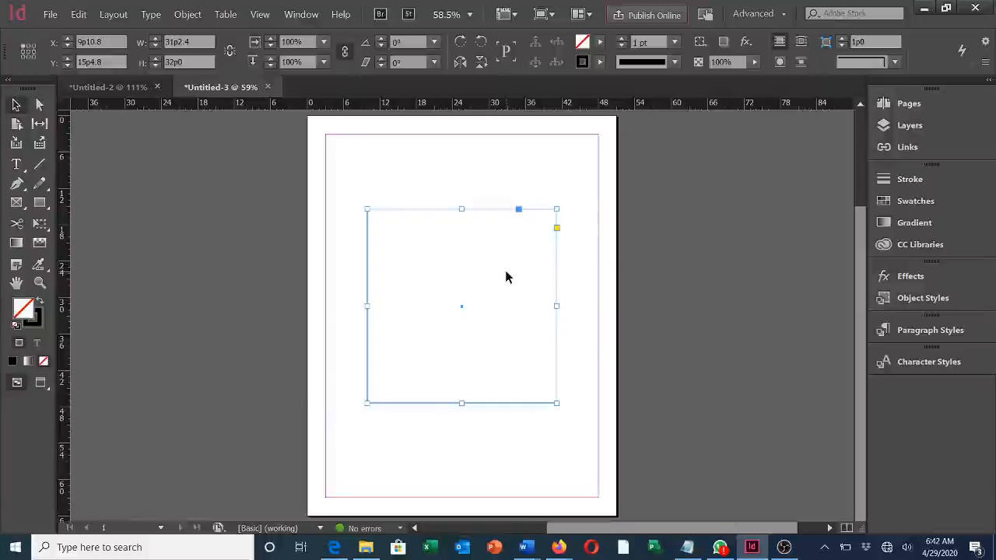
# Round all four corners of the square equally with the live corner controls
pyautogui.click(557, 228)
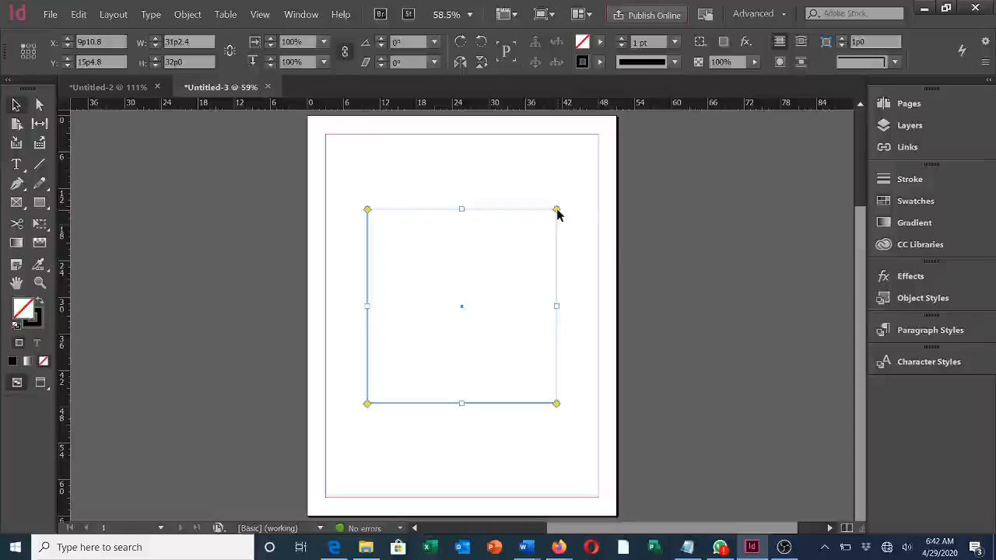
pyautogui.moveTo(556, 210); pyautogui.dragTo(523, 242)
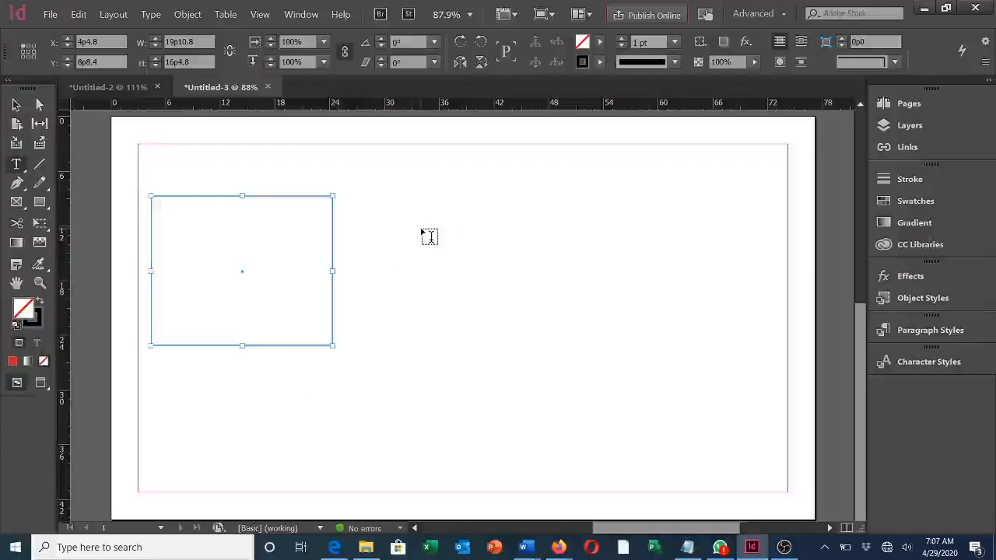
# Create a text frame about 28p7 by 36p6 on the page's right side, filled with the copied text and a blank line between its paragraphs
pyautogui.click(16, 105)
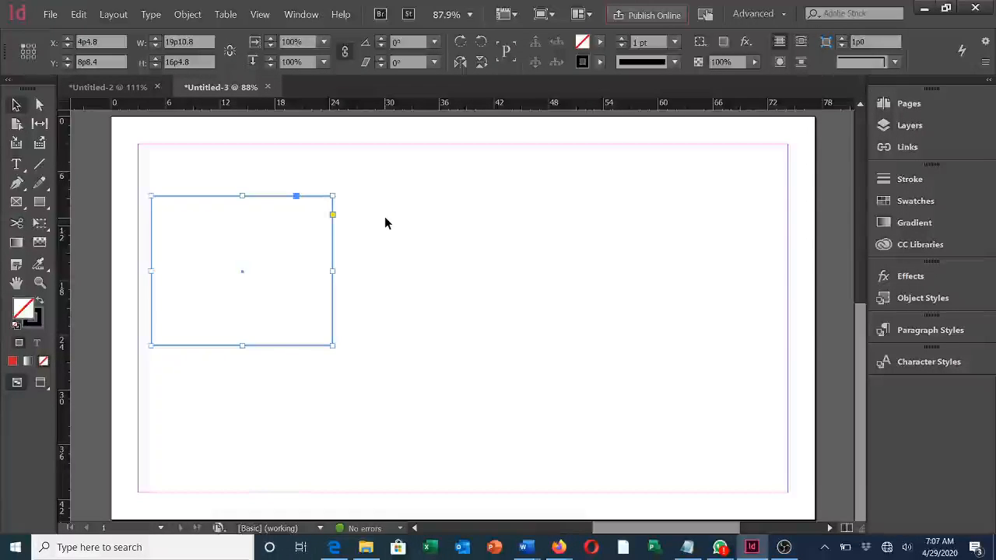
pyautogui.click(17, 165)
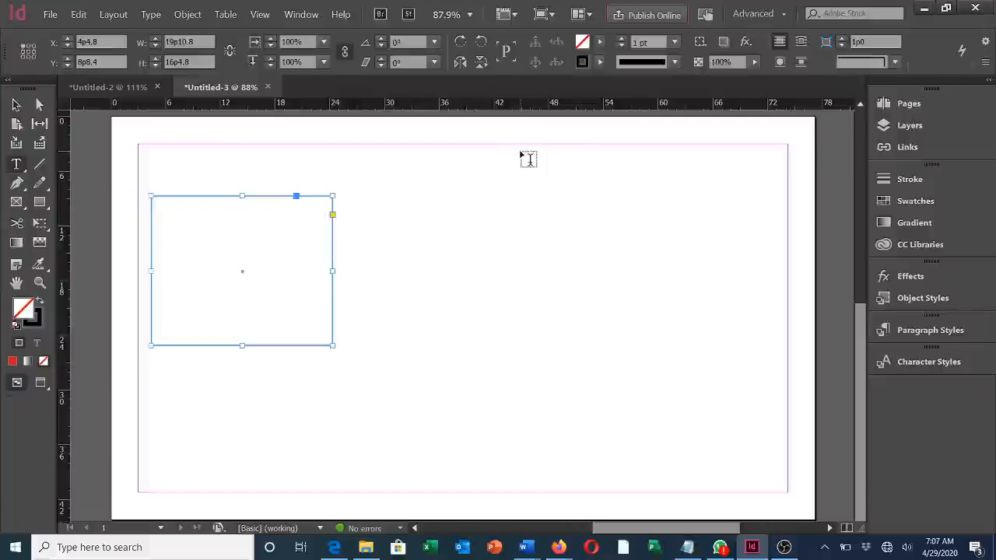
pyautogui.moveTo(521, 151); pyautogui.dragTo(782, 483)
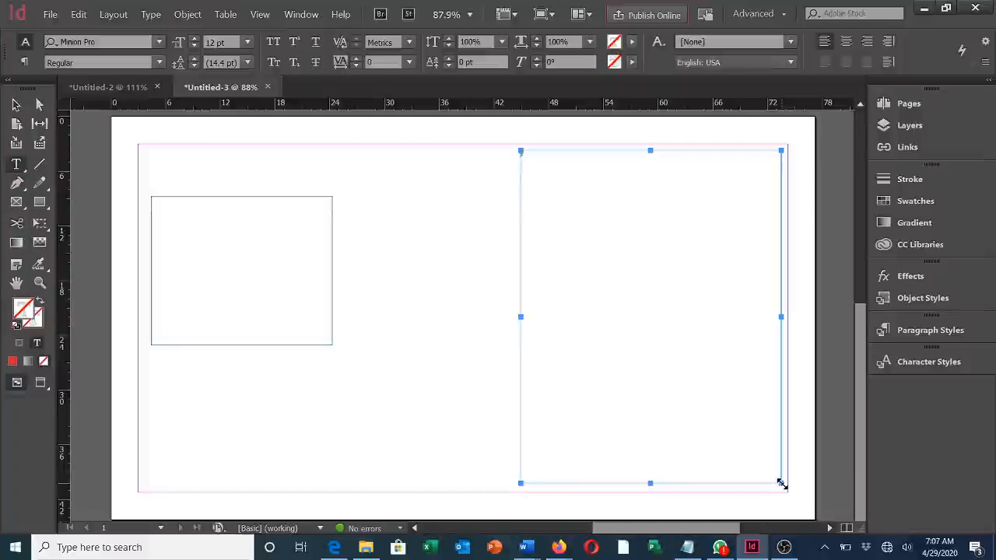
pyautogui.hotkey('ctrl', 'v')
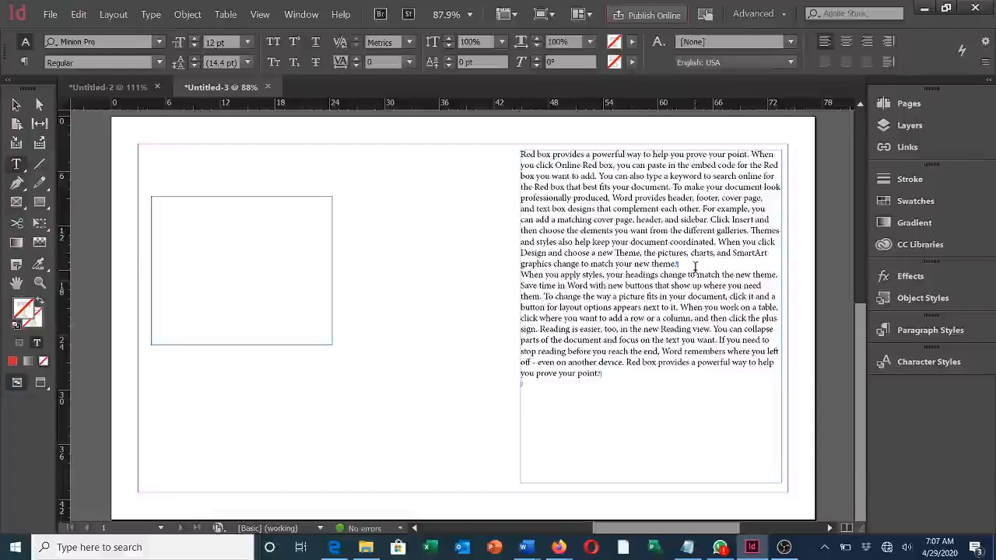
pyautogui.click(688, 265)
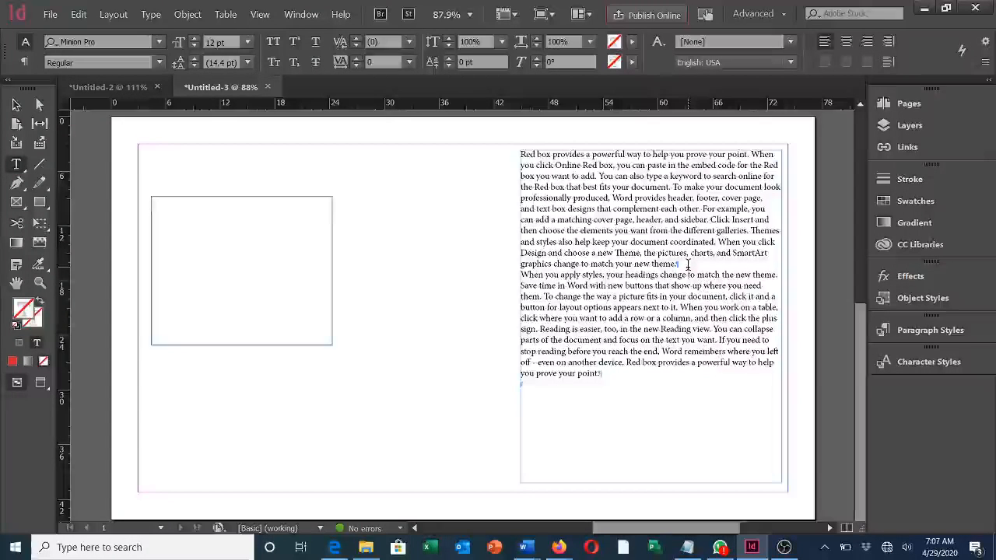
pyautogui.press('Return')
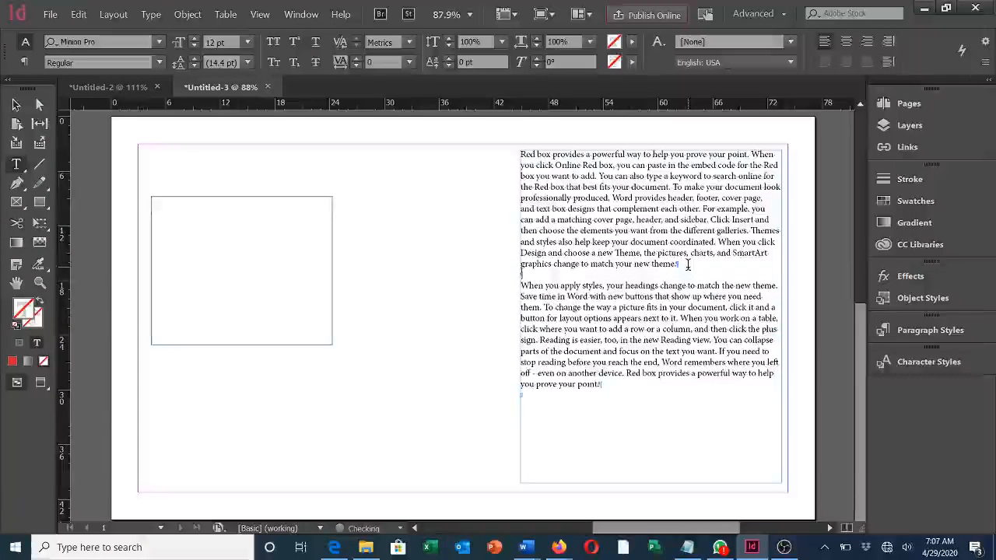
# Fill the empty rectangle with the red swatch C=15 M=100 Y=100 K=0
pyautogui.click(16, 104)
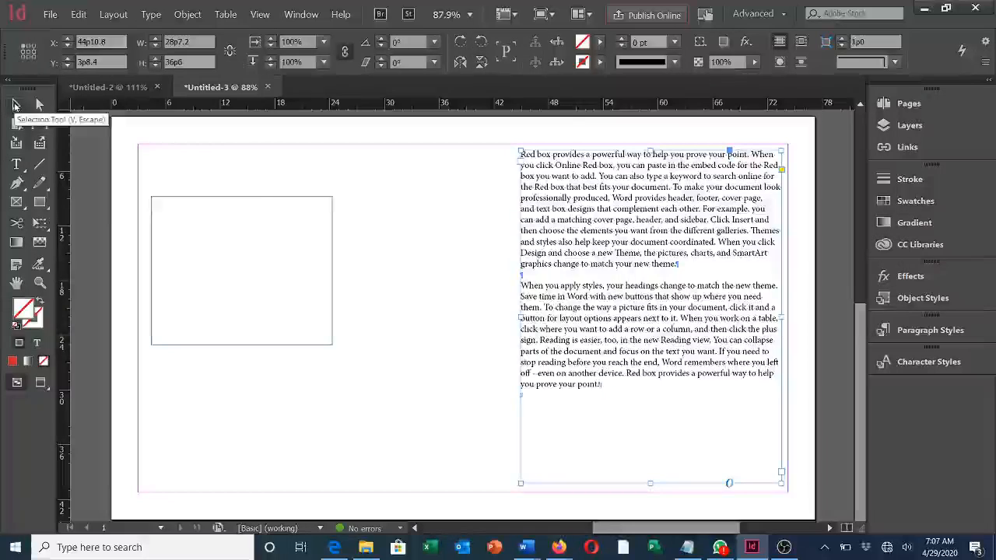
pyautogui.click(270, 198)
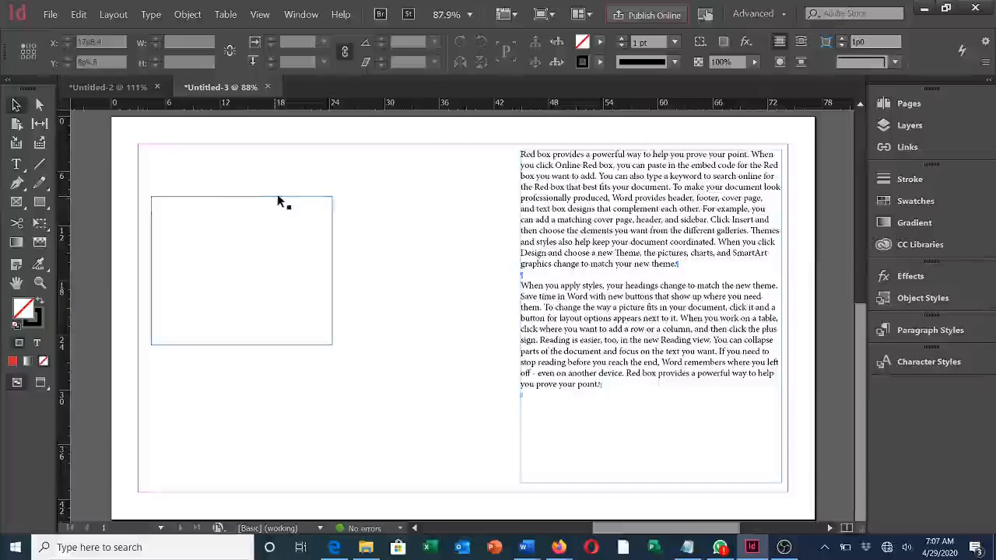
pyautogui.click(278, 197)
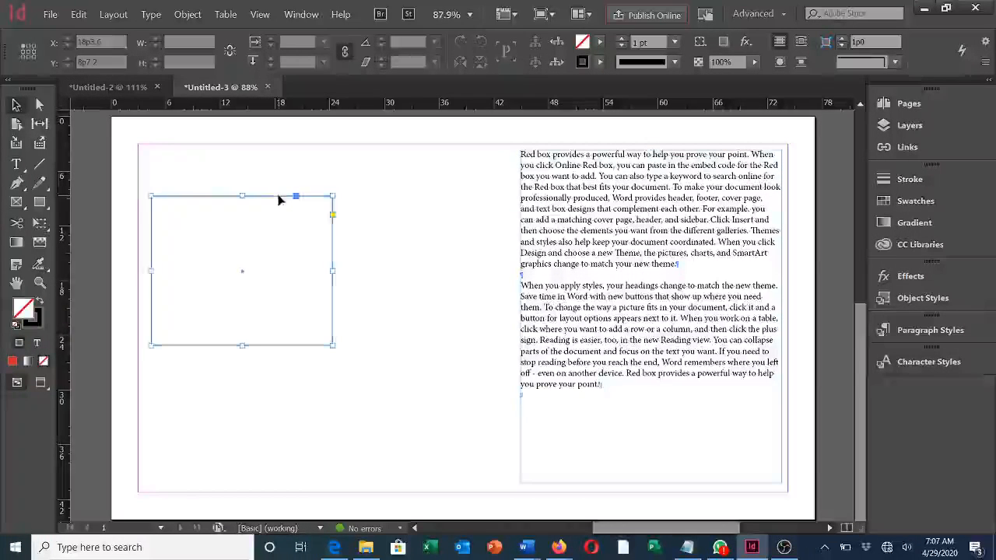
pyautogui.click(599, 41)
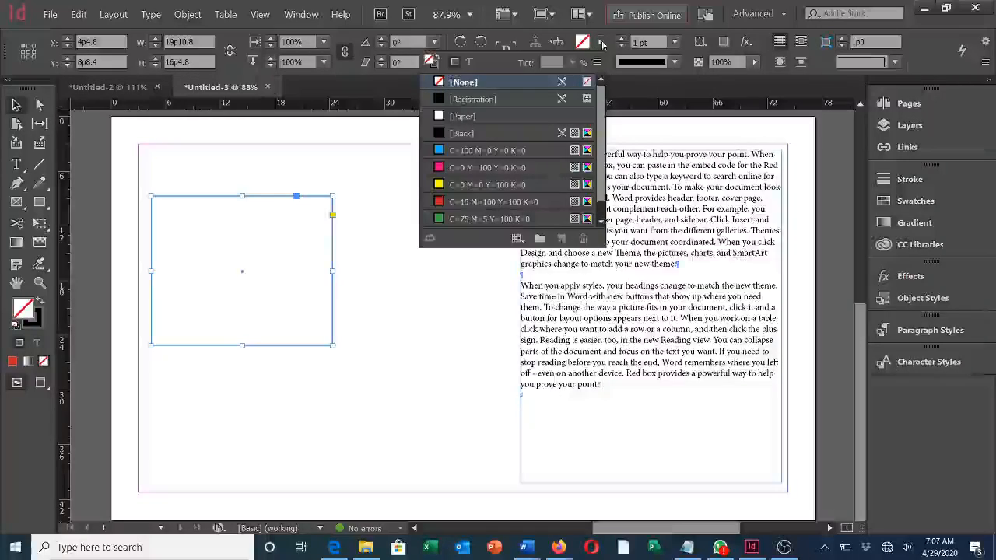
pyautogui.click(440, 202)
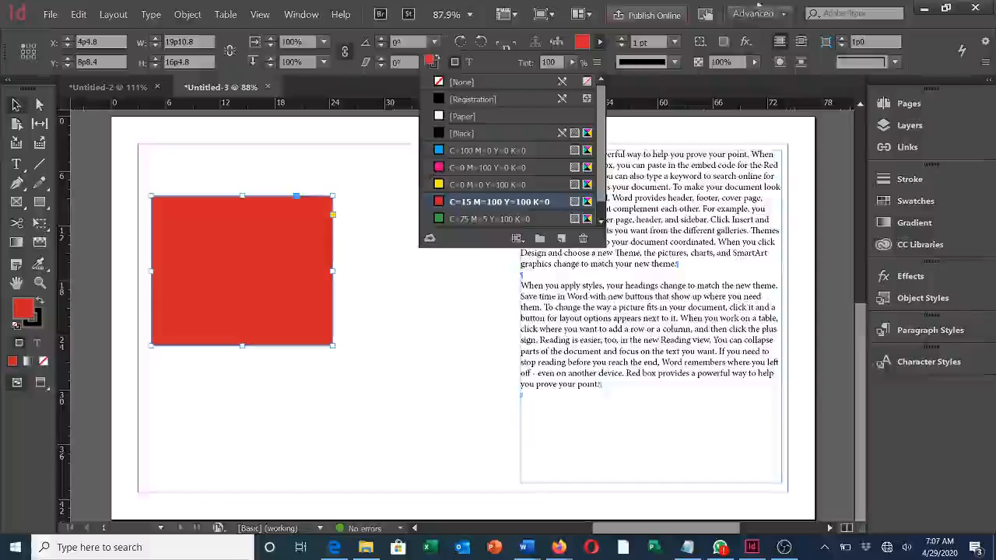
pyautogui.click(943, 51)
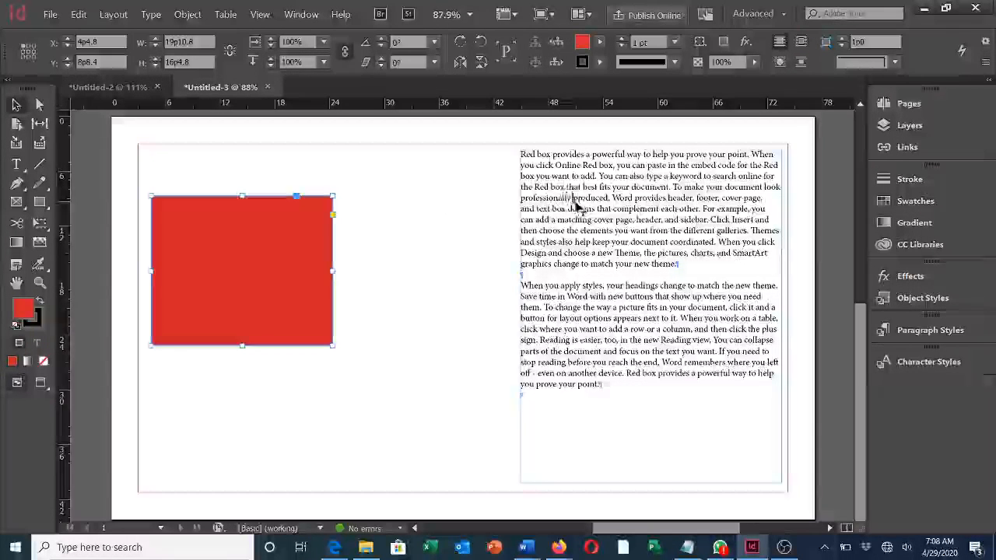
# Anchor the red rectangle inside the word "designs" in the first paragraph and resize it to about 27p7 wide by 11p4 high
pyautogui.moveTo(205, 196); pyautogui.dragTo(580, 207)
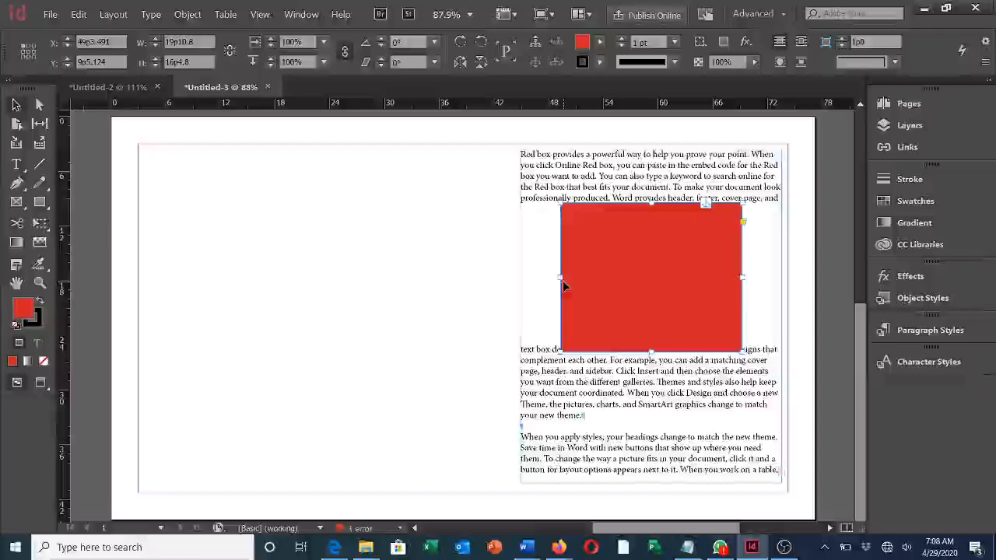
pyautogui.moveTo(559, 277); pyautogui.dragTo(524, 282)
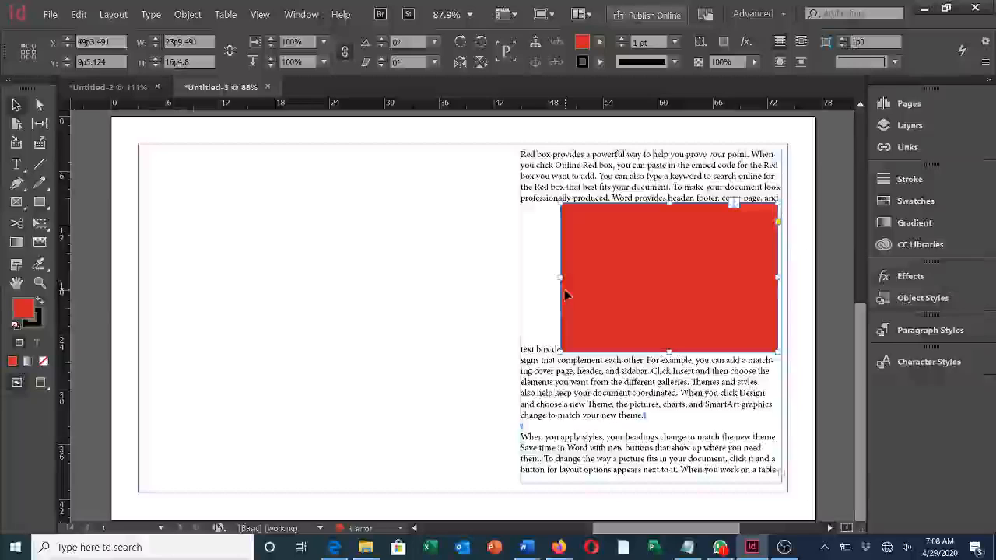
pyautogui.moveTo(560, 278); pyautogui.dragTo(527, 286)
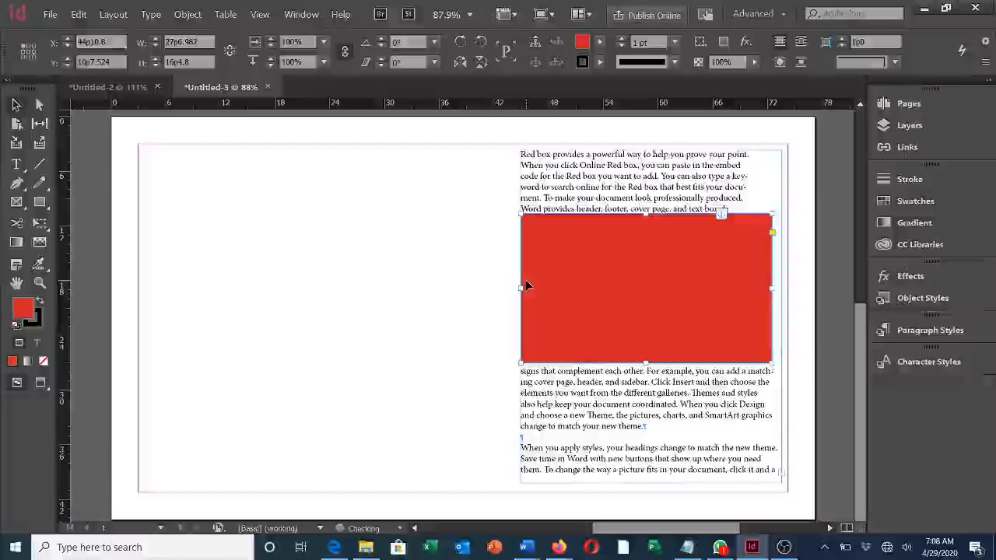
pyautogui.moveTo(646, 362); pyautogui.dragTo(645, 298)
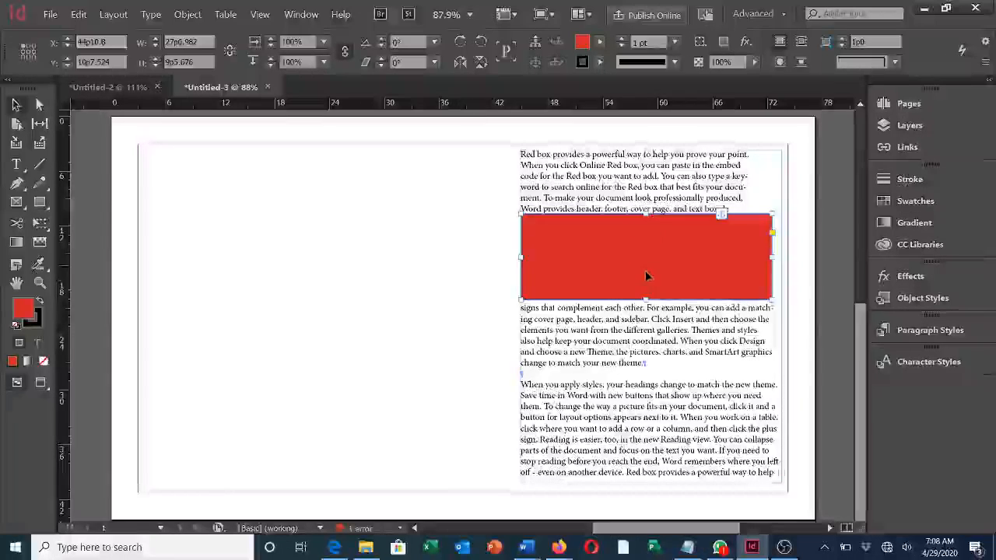
pyautogui.moveTo(646, 298); pyautogui.dragTo(653, 321)
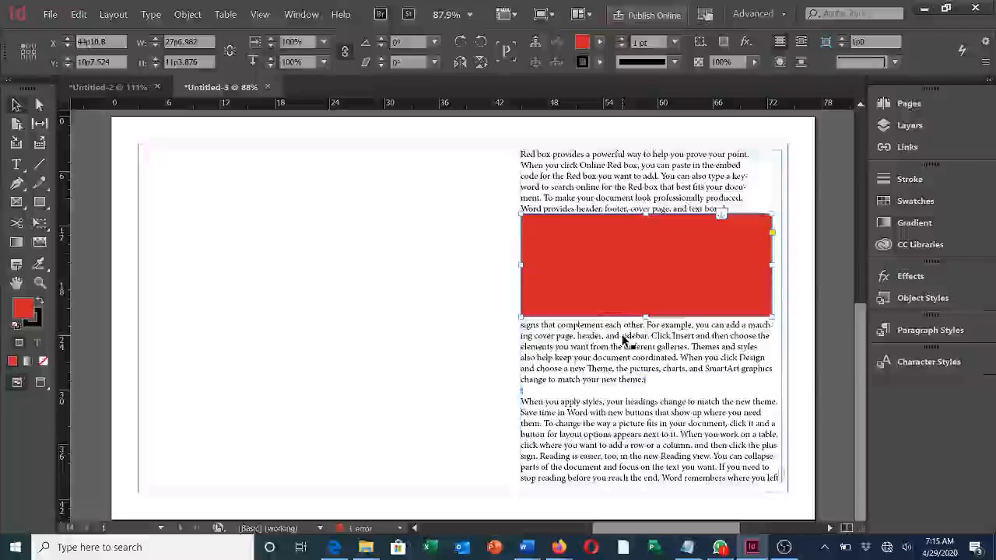
# Set the anchored rectangle's position to Above Line with a Space Before of 1p2 in its anchored object options
pyautogui.keyDown('alt'); pyautogui.click(724, 218); pyautogui.keyUp('alt')
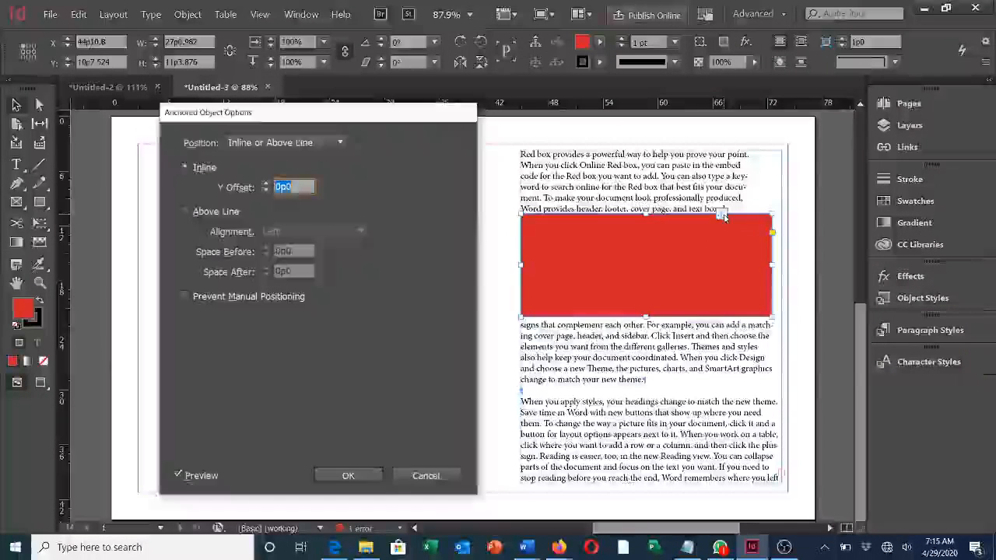
pyautogui.moveTo(396, 113); pyautogui.dragTo(423, 76)
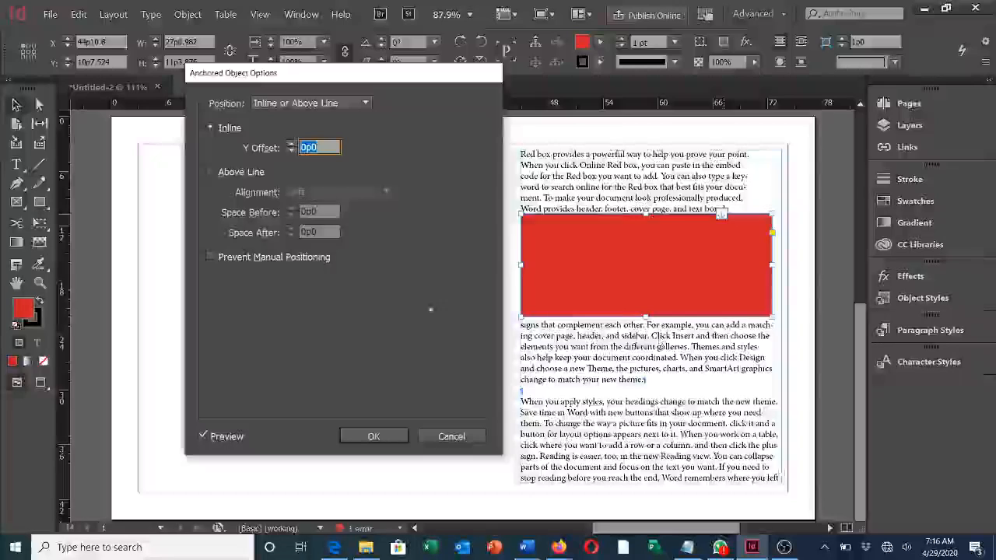
pyautogui.click(212, 173)
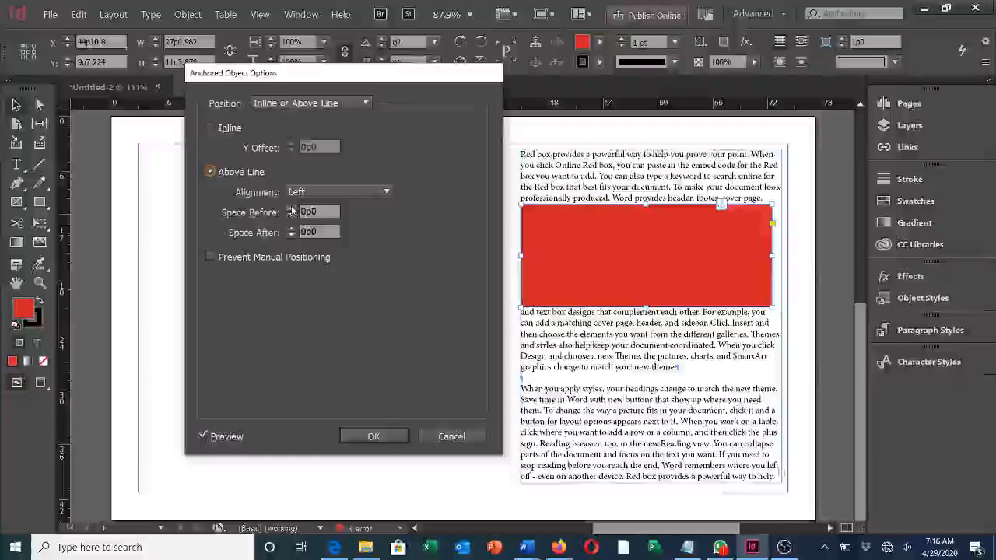
pyautogui.click(291, 208)
pyautogui.click(292, 208)
pyautogui.click(292, 209)
pyautogui.click(292, 209)
pyautogui.click(292, 209)
pyautogui.click(291, 209)
pyautogui.click(292, 208)
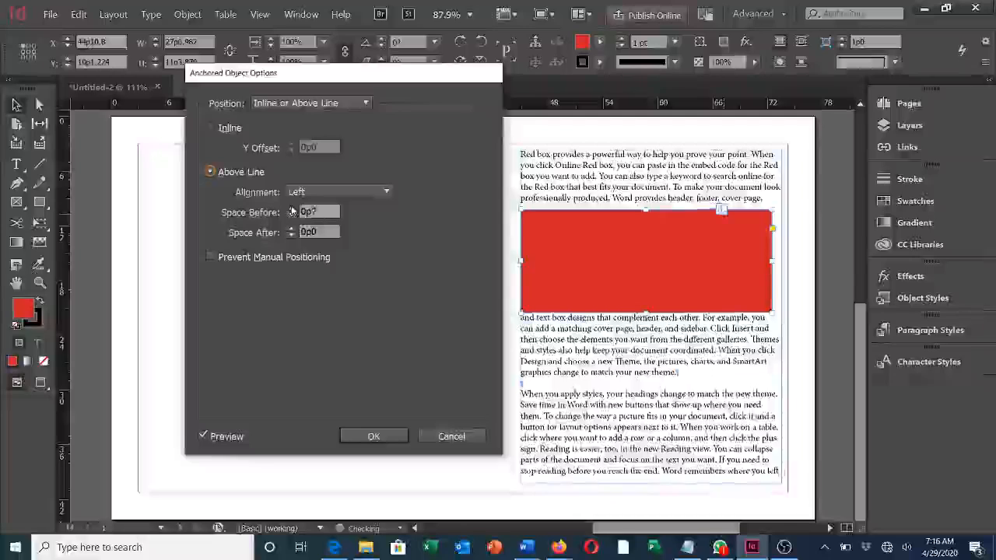
pyautogui.click(292, 208)
pyautogui.click(291, 209)
pyautogui.click(292, 209)
pyautogui.click(292, 209)
pyautogui.click(292, 208)
pyautogui.click(292, 209)
pyautogui.click(292, 208)
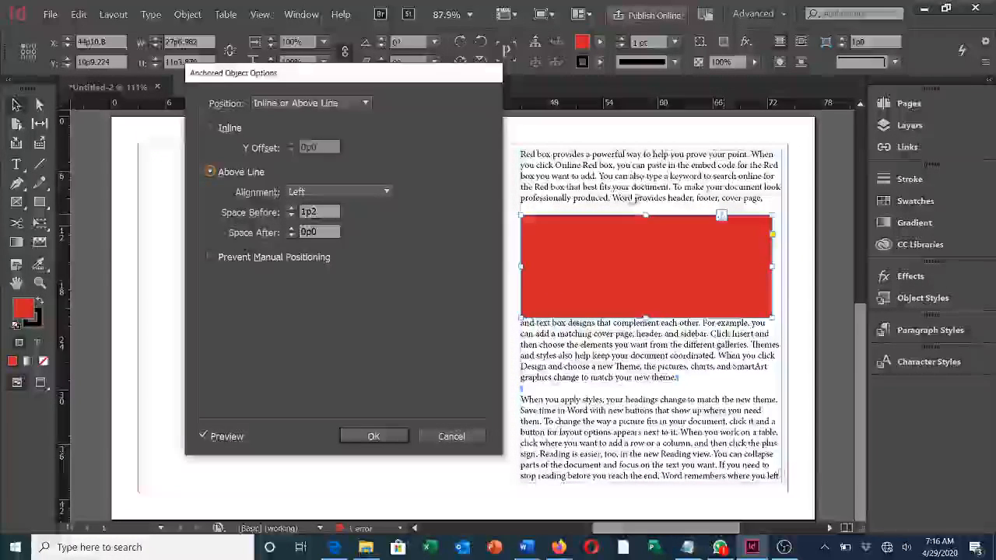
# Set the anchored rectangle's Space After to 2p0 and stretch it downward to a height of about 15p3
pyautogui.click(291, 229)
pyautogui.click(291, 229)
pyautogui.click(291, 230)
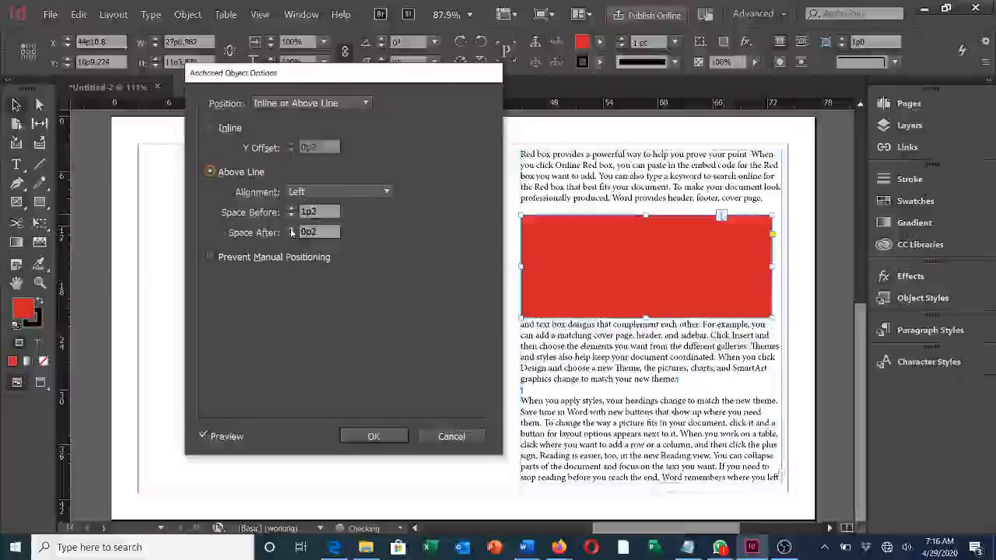
pyautogui.click(291, 230)
pyautogui.click(291, 230)
pyautogui.click(291, 229)
pyautogui.click(291, 230)
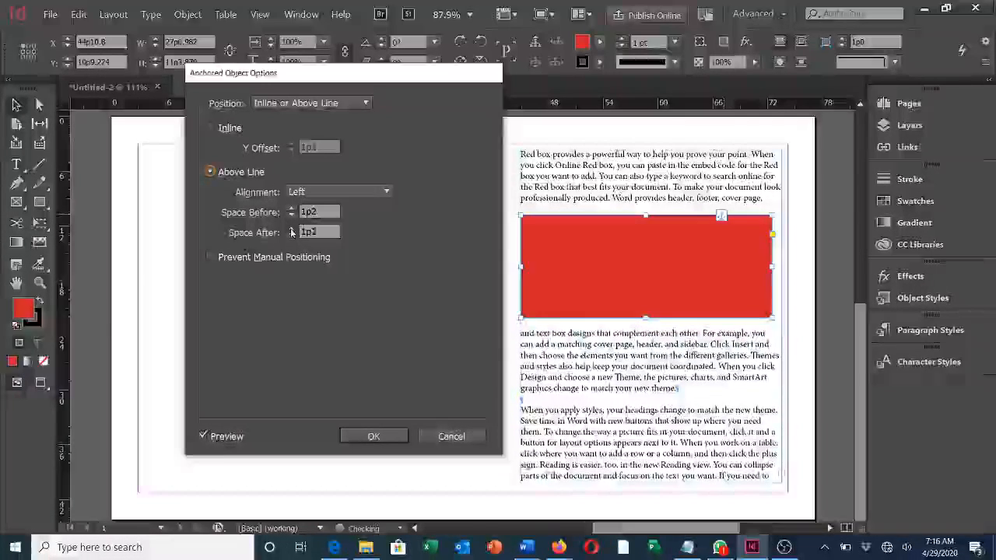
pyautogui.click(291, 230)
pyautogui.click(291, 230)
pyautogui.click(291, 229)
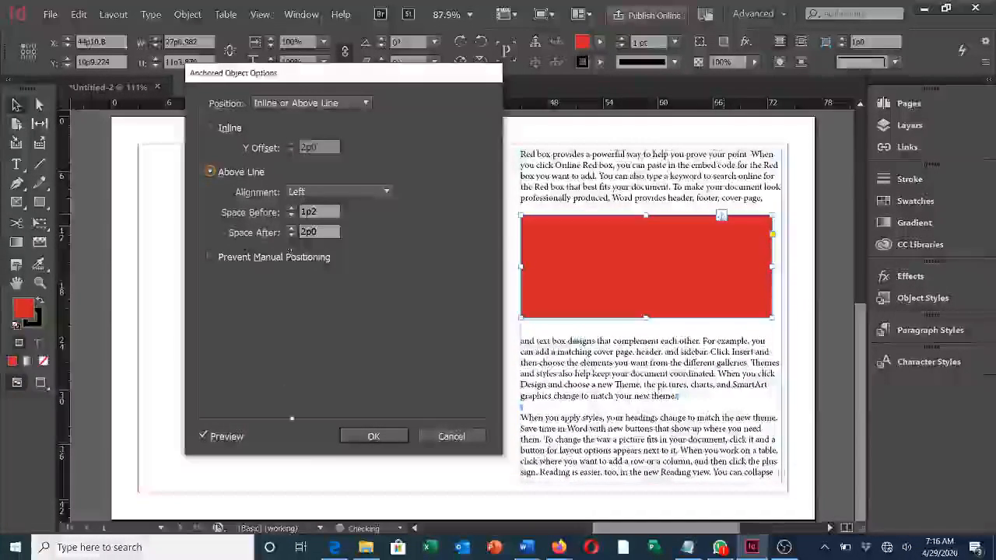
pyautogui.click(395, 438)
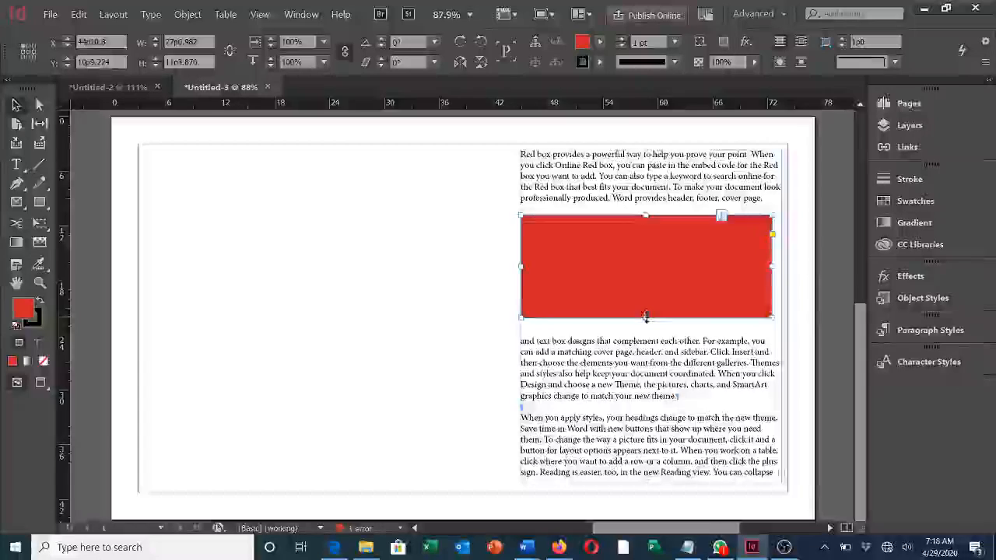
pyautogui.moveTo(647, 317); pyautogui.dragTo(646, 353)
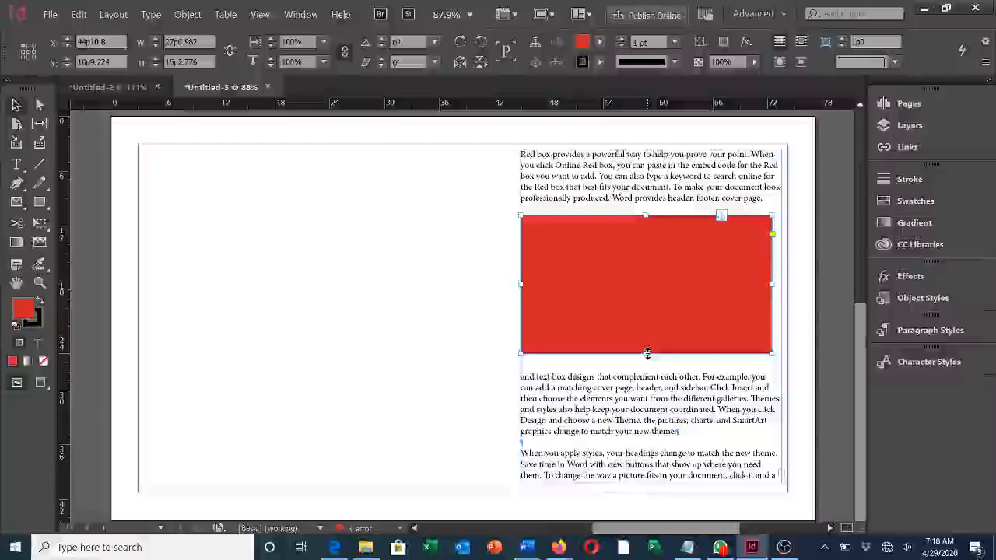